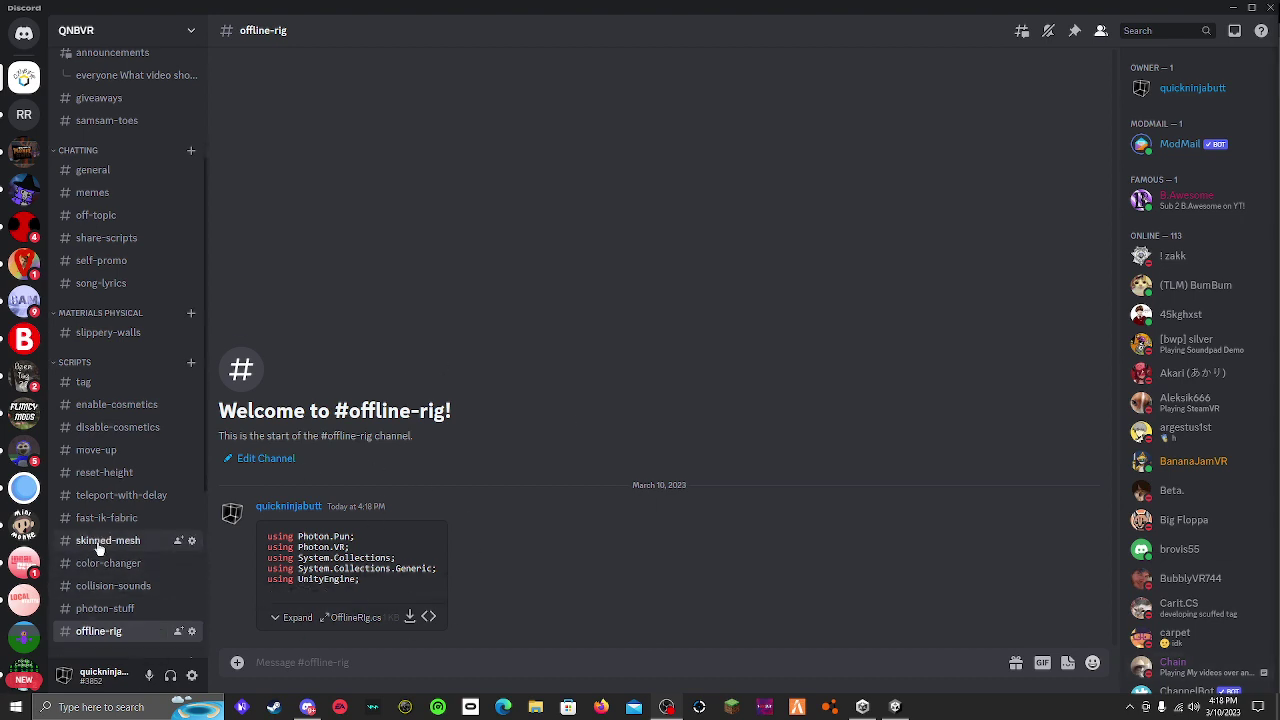
# Scroll Discord to the #offline-rig channel showing the posted OfflineRig.cs script
pyautogui.scroll(-3, 115, 520)
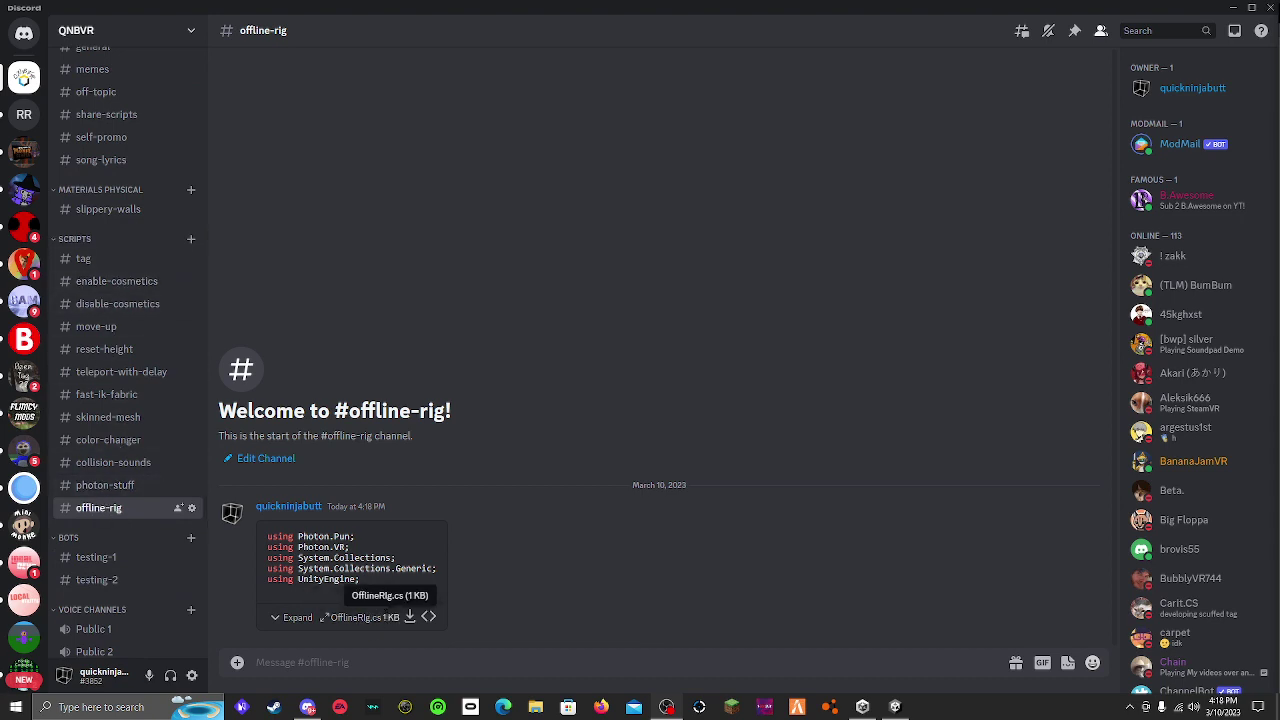
# In Unity, create a new empty GameObject in the Hierarchy named 'network'
pyautogui.click(895, 707)
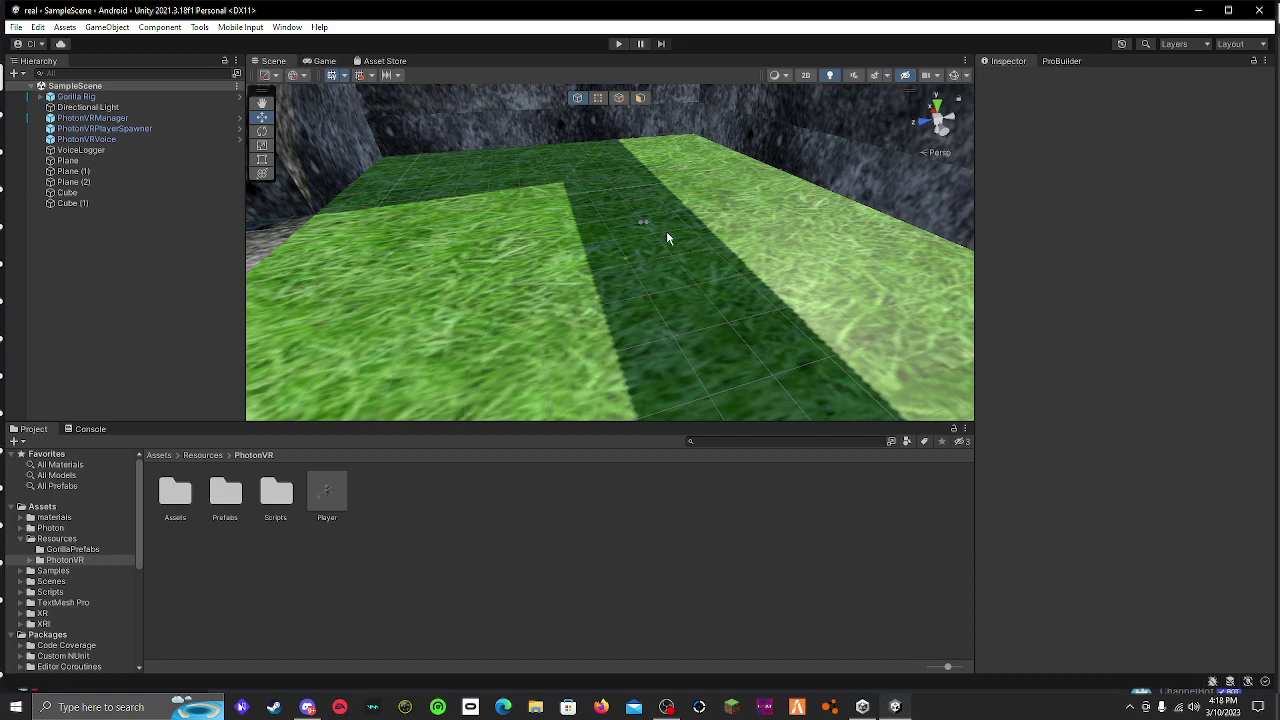
pyautogui.moveTo(667, 237); pyautogui.dragTo(640, 296, button='right')
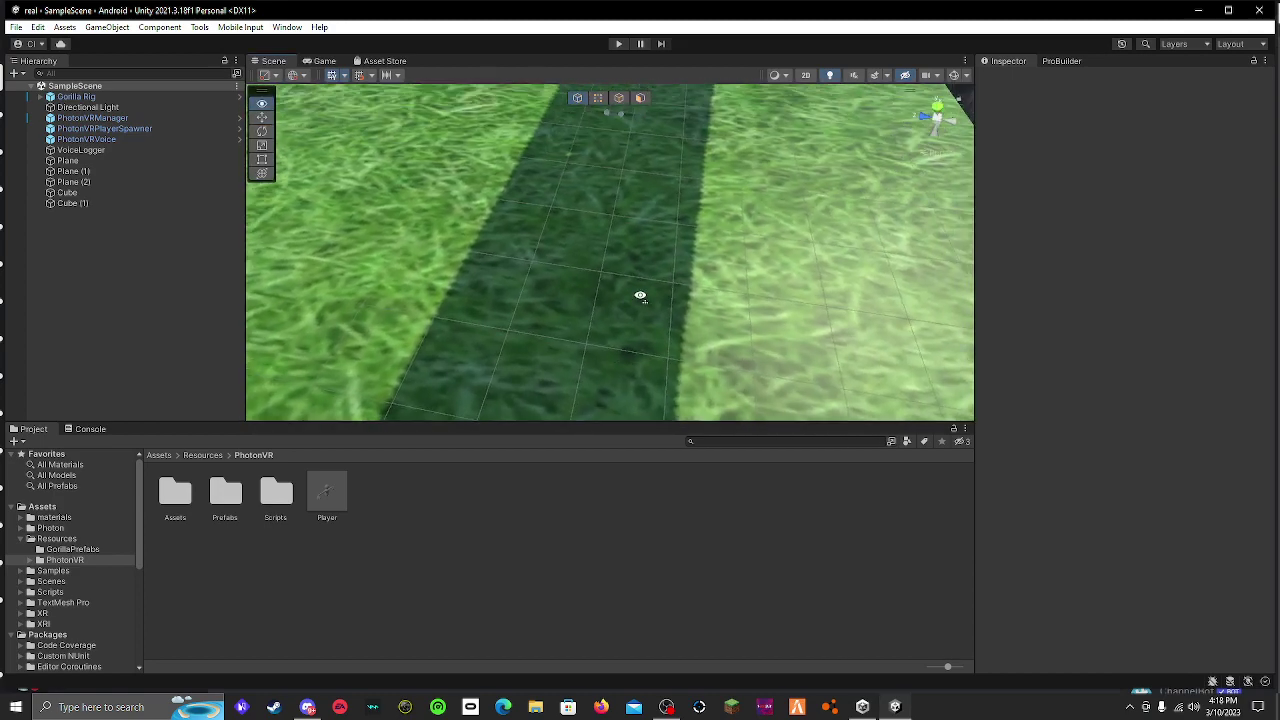
pyautogui.press('s')
pyautogui.moveTo(640, 296); pyautogui.dragTo(630, 234, button='right')
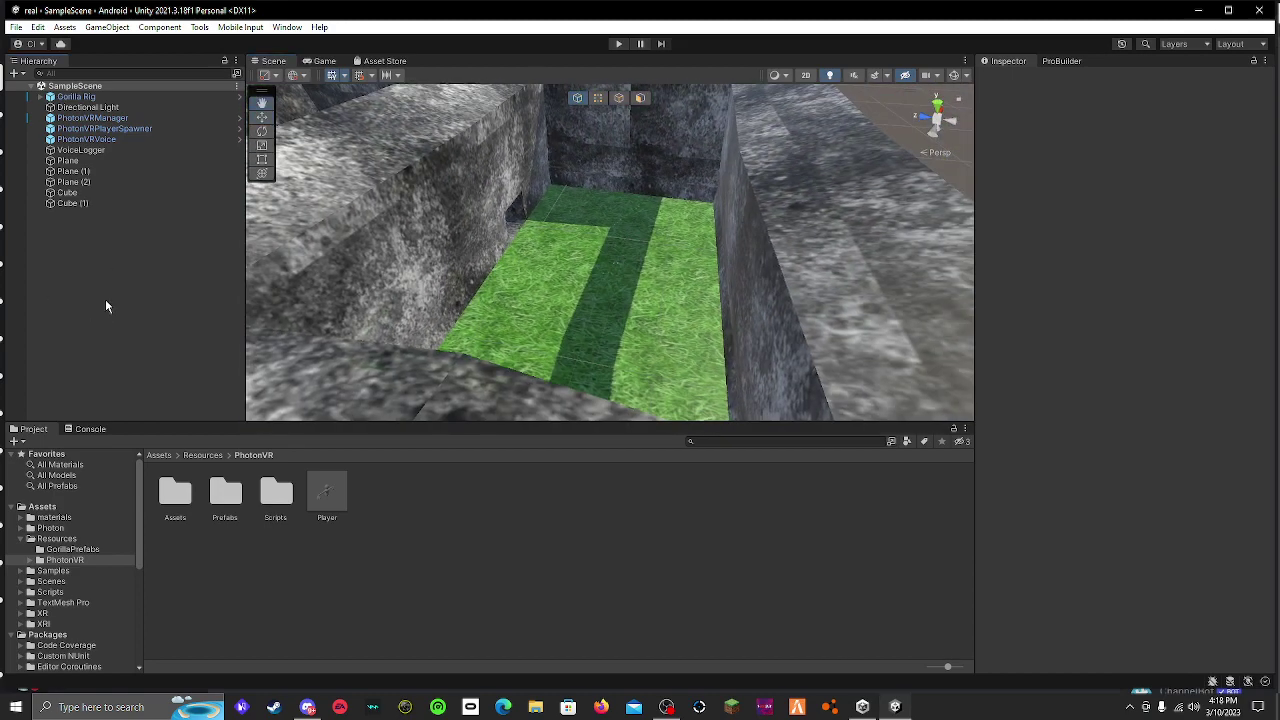
pyautogui.rightClick(106, 300)
pyautogui.moveTo(146, 474)
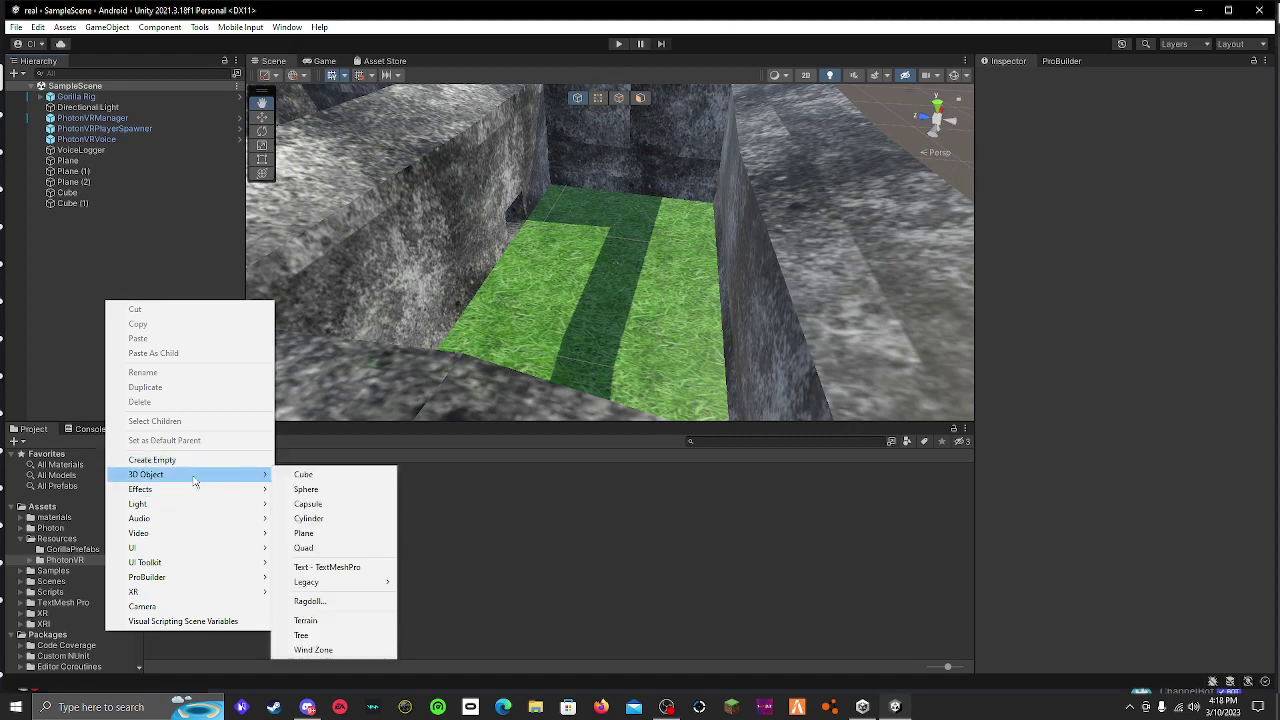
pyautogui.click(245, 459)
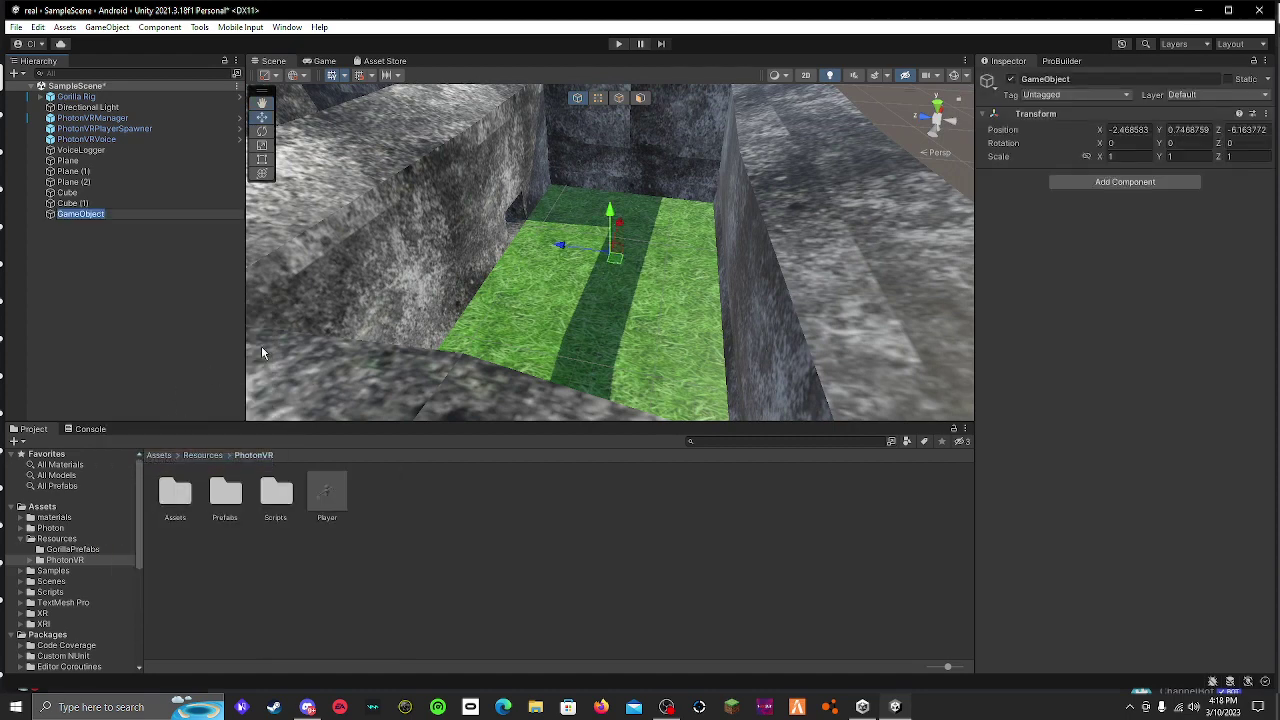
pyautogui.press('BackSpace')
pyautogui.write('k')
pyautogui.click(203, 268)
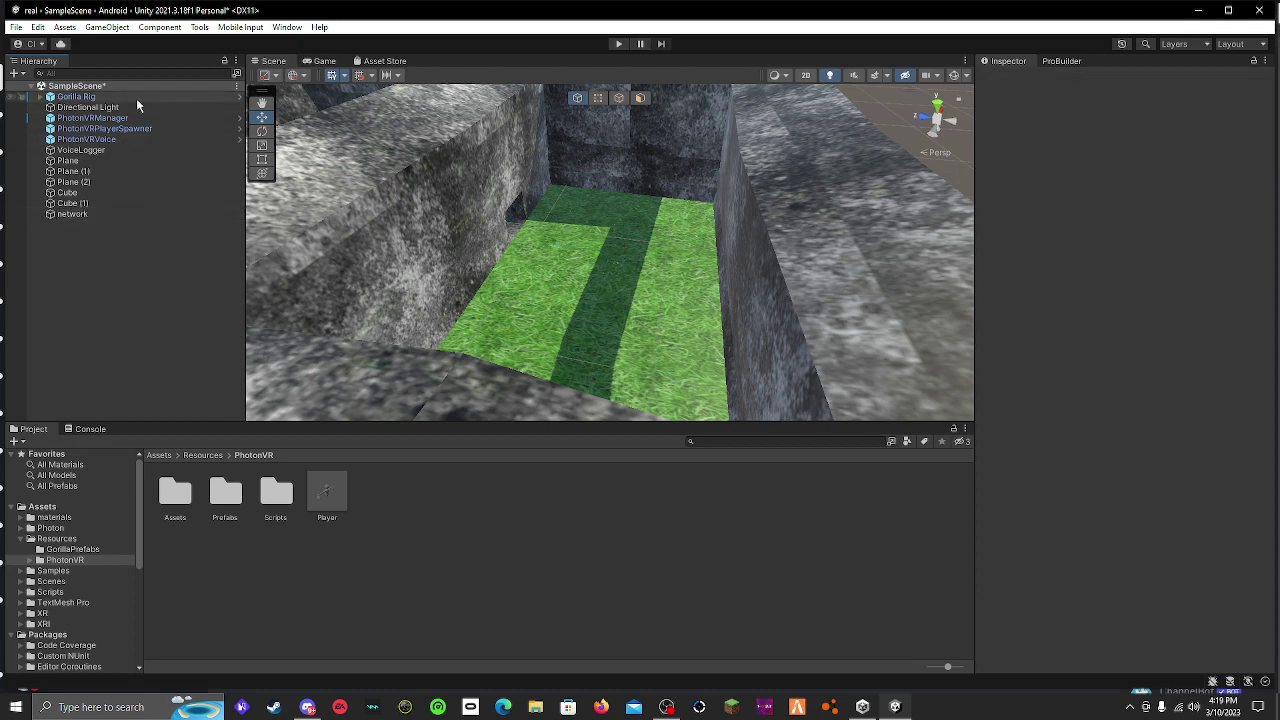
# Move PhotonVRManager, PhotonVRPlayerSpawner and PhotonVRVoice under network as children
pyautogui.moveTo(146, 118); pyautogui.dragTo(100, 214)
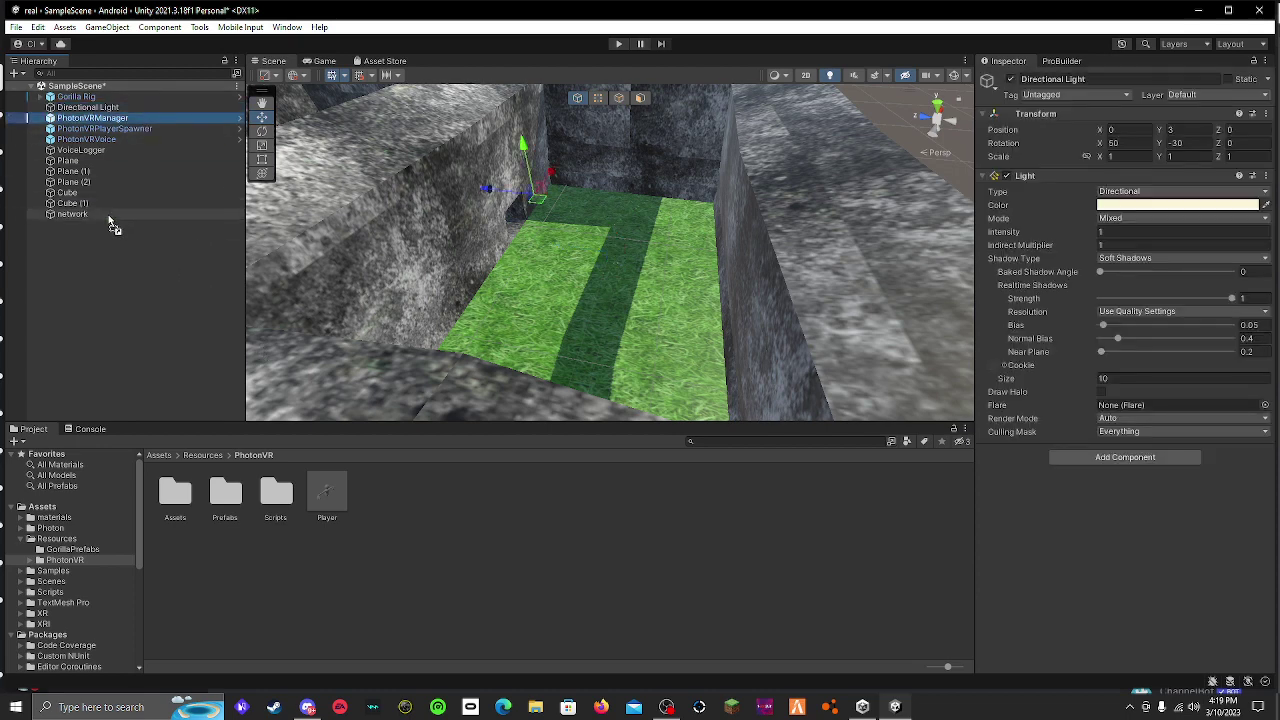
pyautogui.moveTo(100, 118)
pyautogui.mouseDown()
pyautogui.moveTo(107, 218)
pyautogui.moveTo(100, 203)
pyautogui.mouseUp()
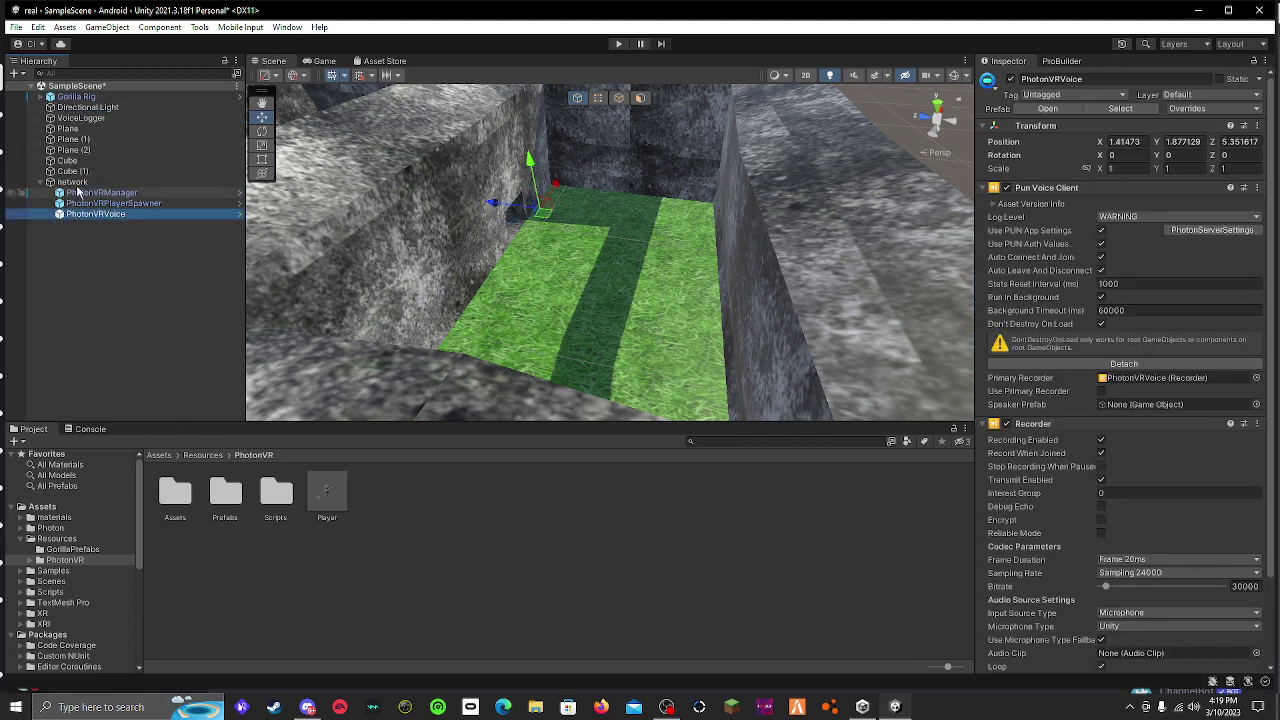
pyautogui.click(89, 273)
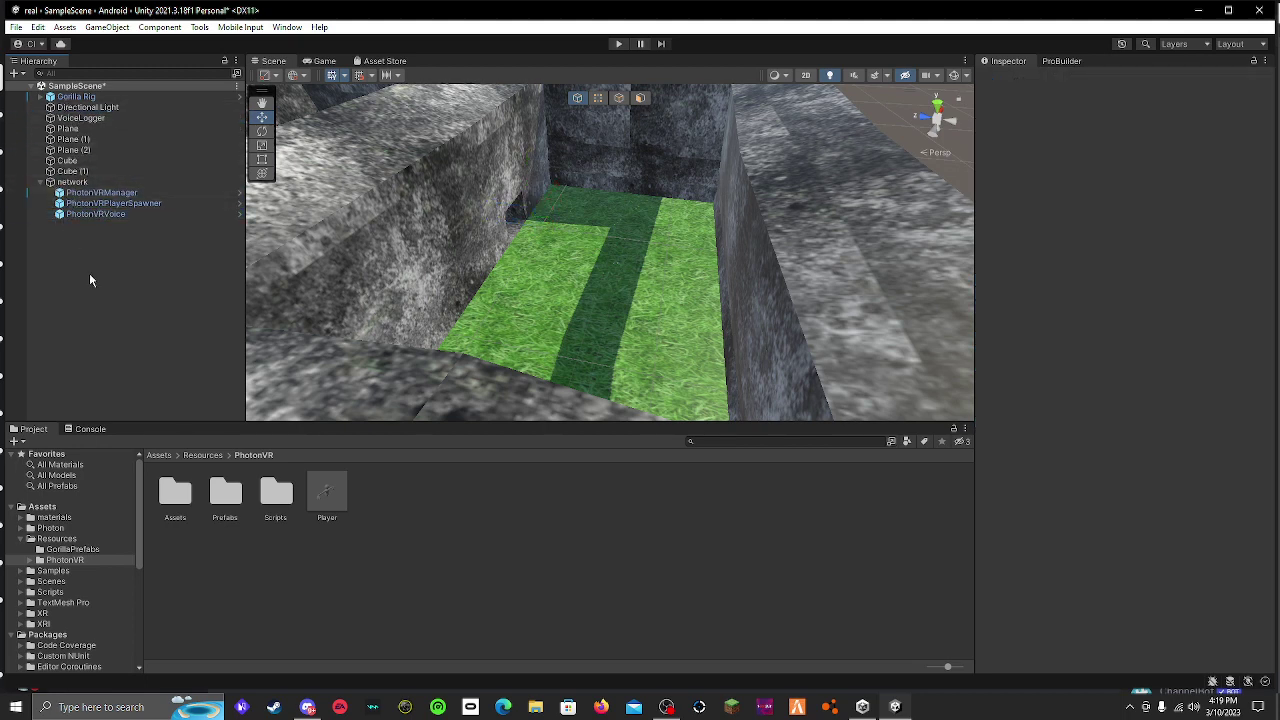
# Create an empty child under network named 'OfflineRig' and select it
pyautogui.rightClick(72, 184)
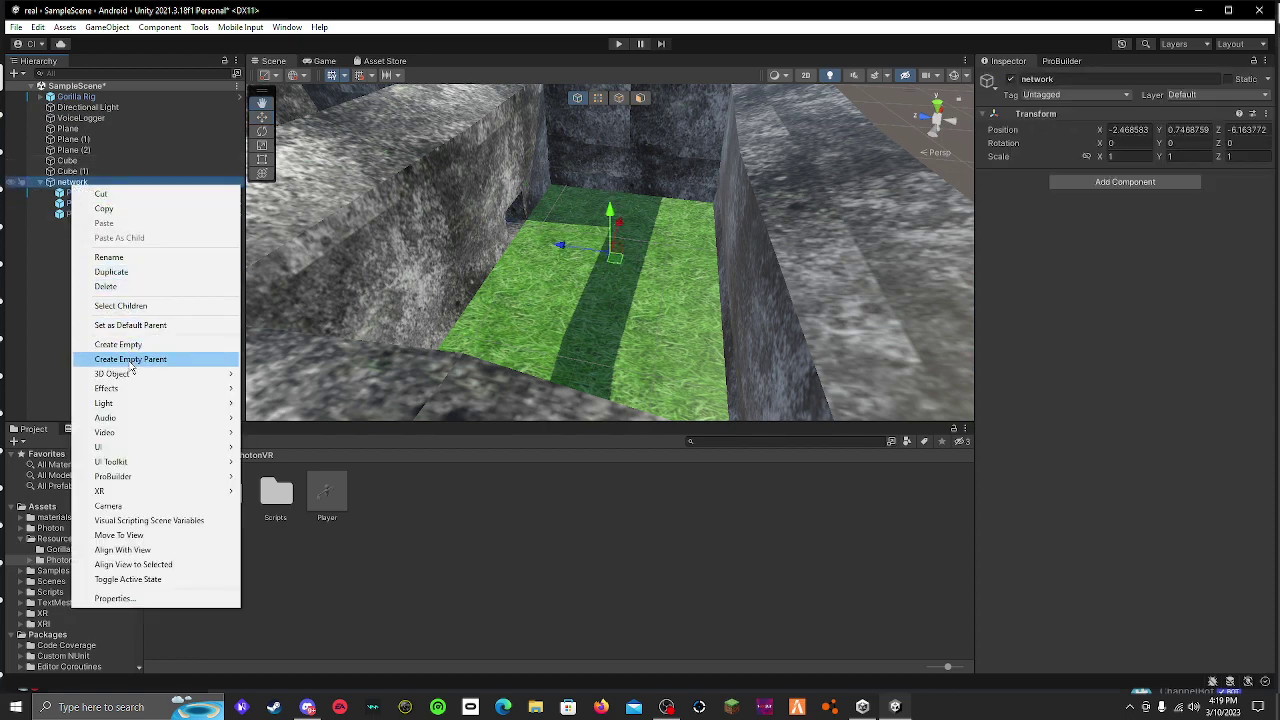
pyautogui.click(128, 347)
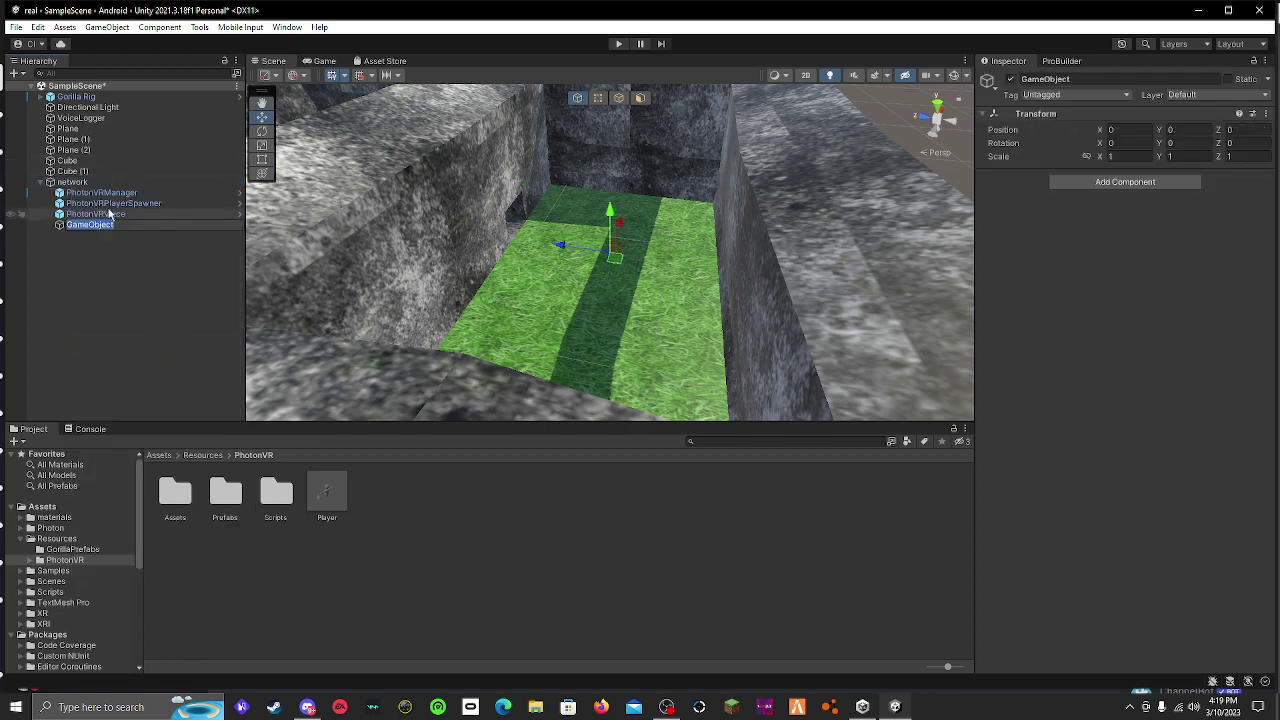
pyautogui.press('BackSpace')
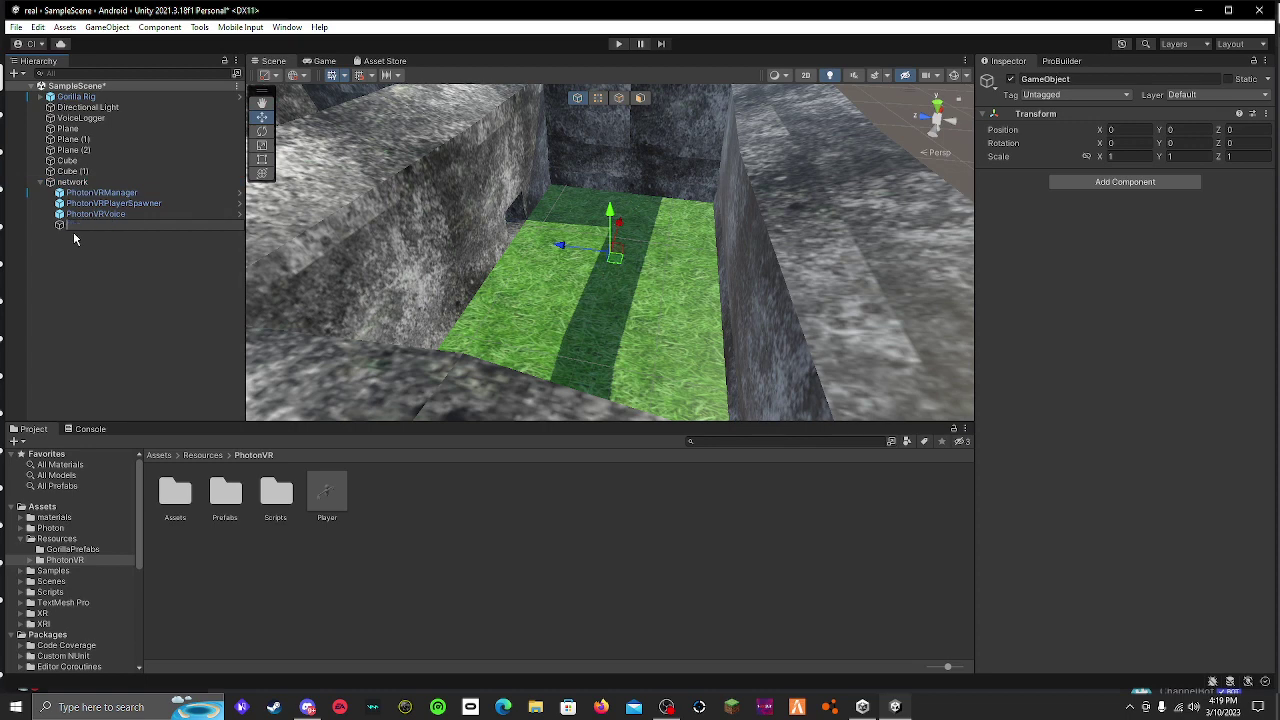
pyautogui.write('Ql')
pyautogui.write('Rig')
pyautogui.click(142, 275)
pyautogui.click(85, 224)
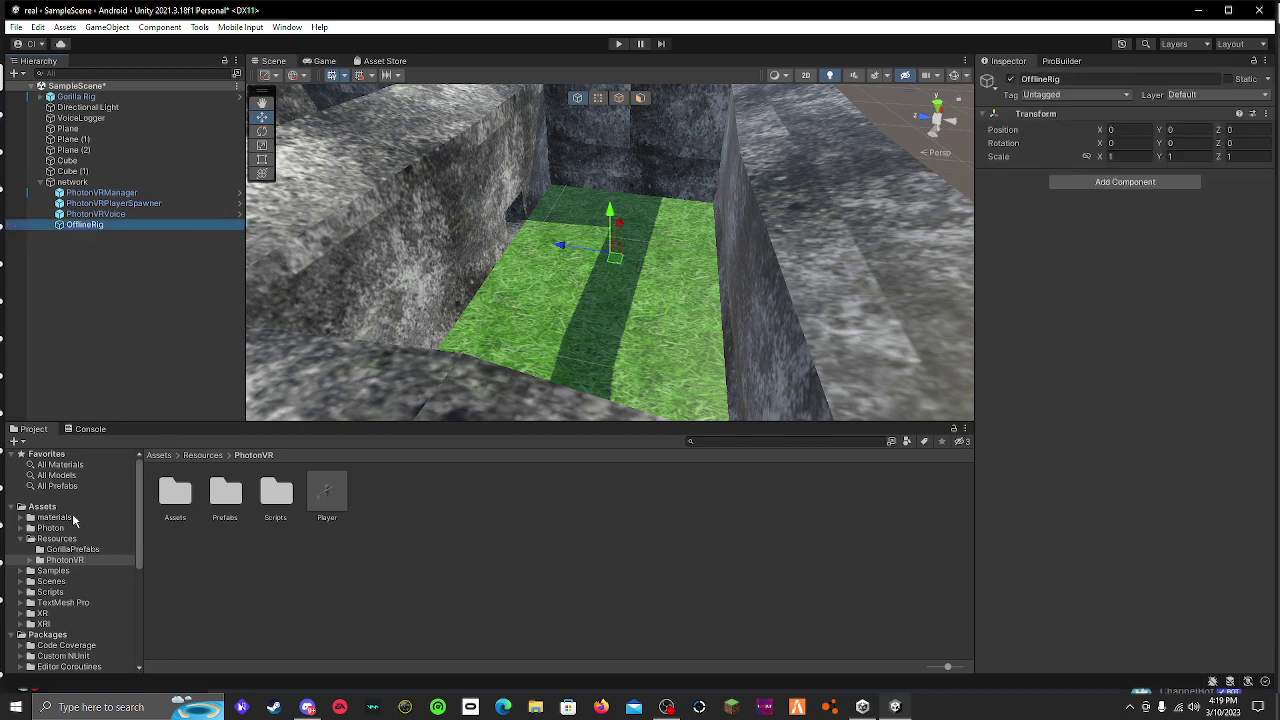
# Check the OfflineRig script in Discord, then open Unity's Assets > Scripts folder
pyautogui.click(307, 707)
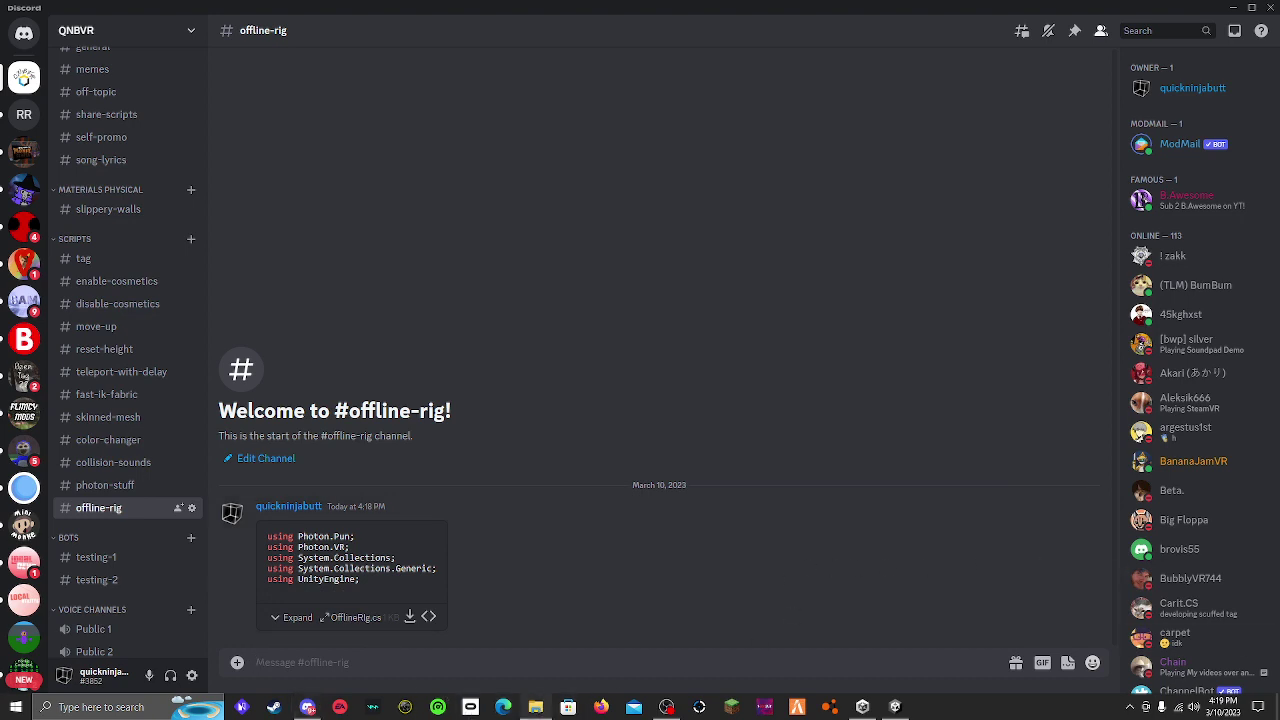
pyautogui.click(1228, 8)
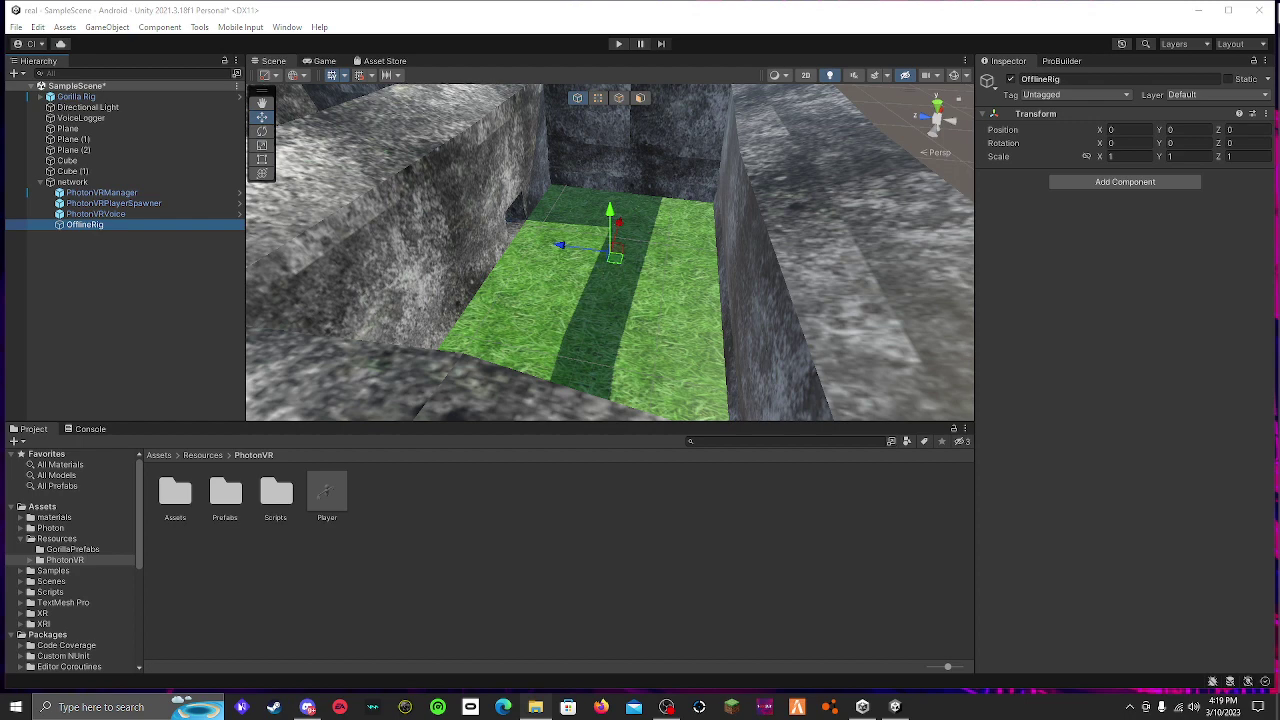
pyautogui.click(55, 508)
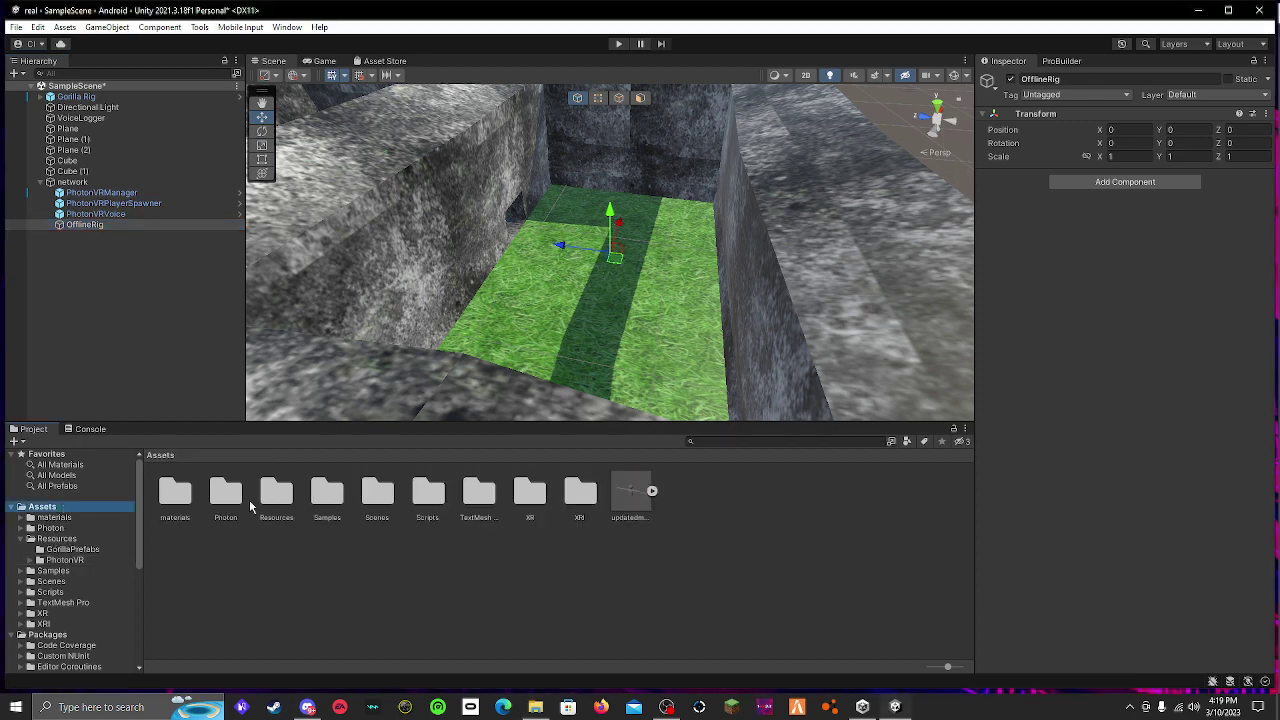
pyautogui.doubleClick(424, 500)
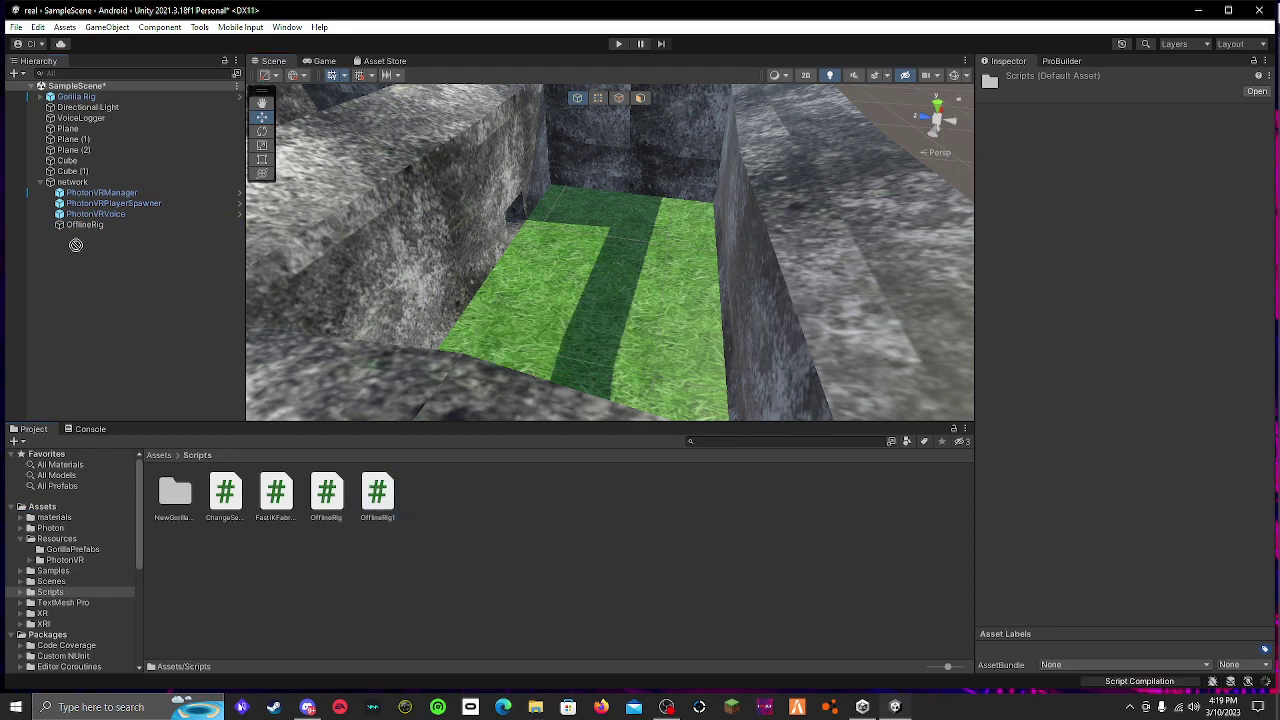
# Rename the OfflineRig1 script to OfflineRig and attach it to the OfflineRig object
pyautogui.moveTo(377, 495); pyautogui.dragTo(89, 226)
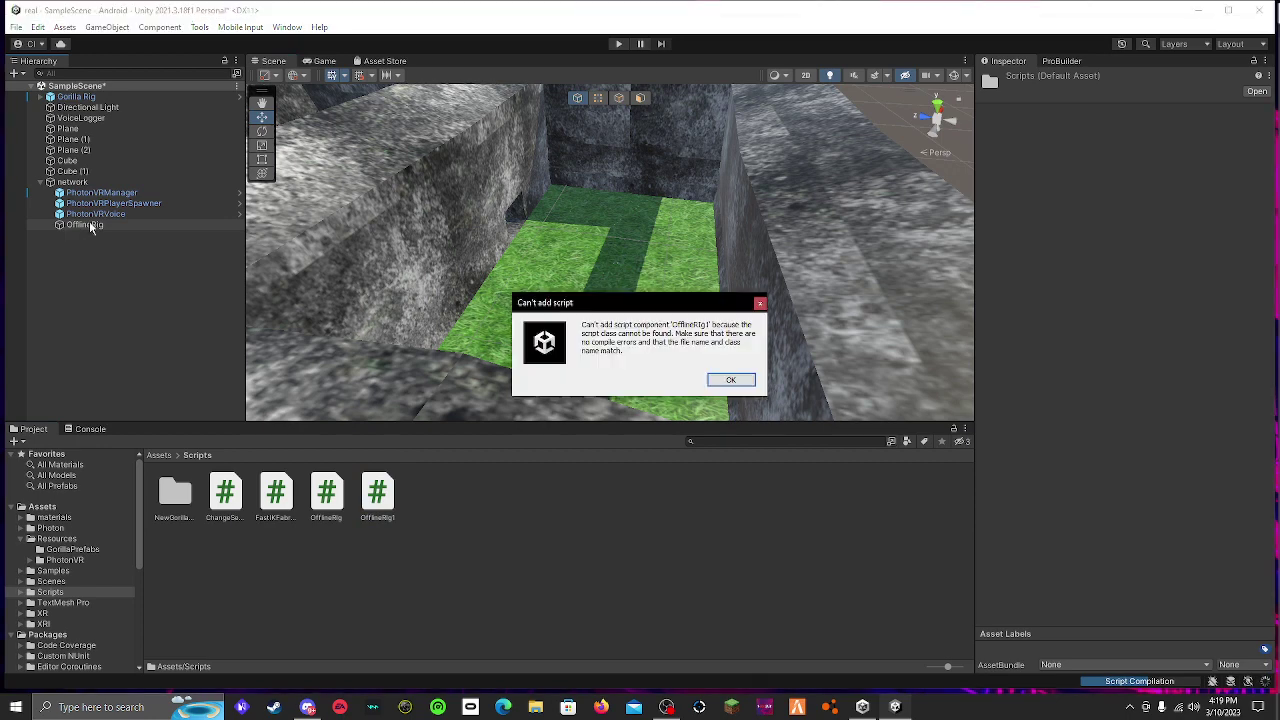
pyautogui.click(731, 381)
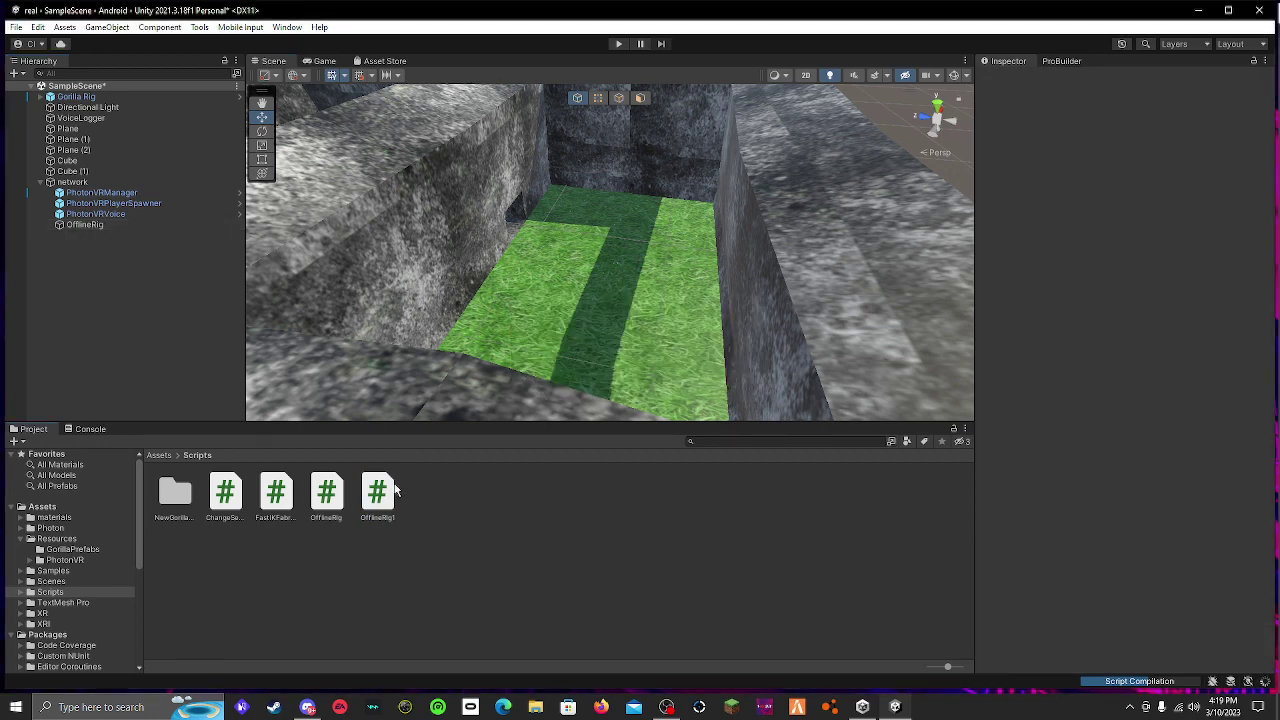
pyautogui.click(390, 488)
pyautogui.moveTo(330, 437); pyautogui.dragTo(89, 226)
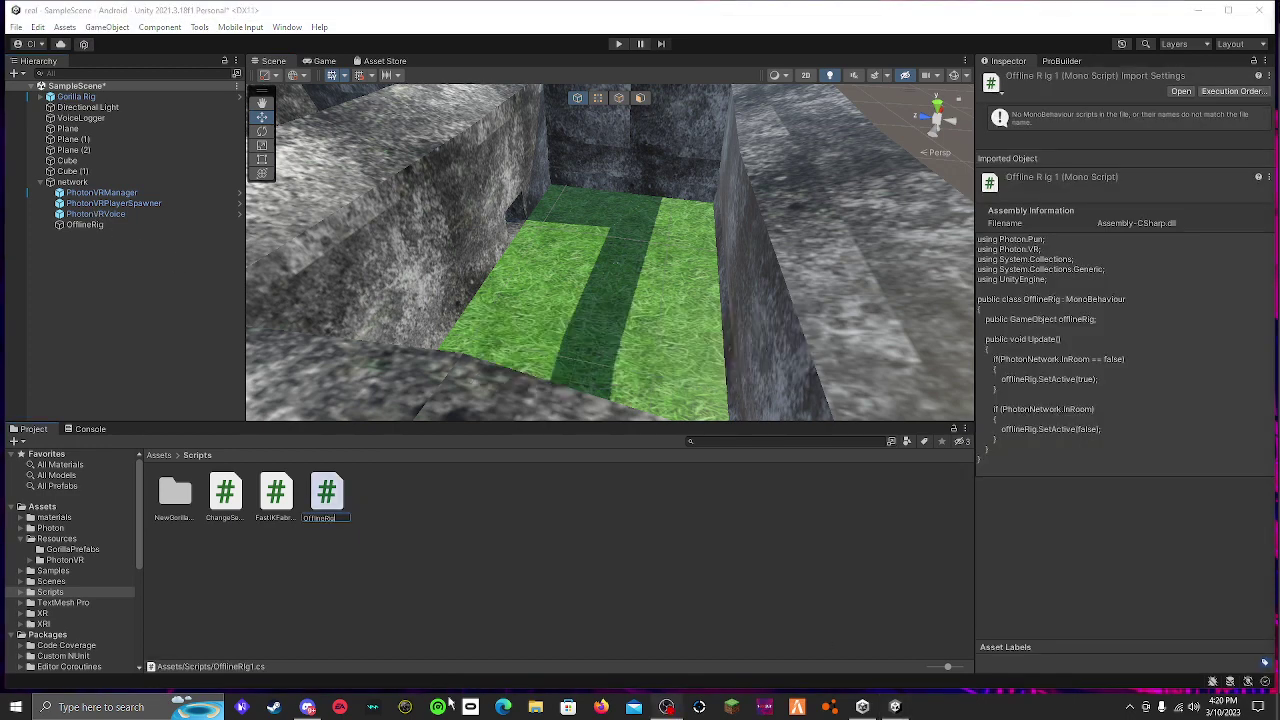
pyautogui.press('Return')
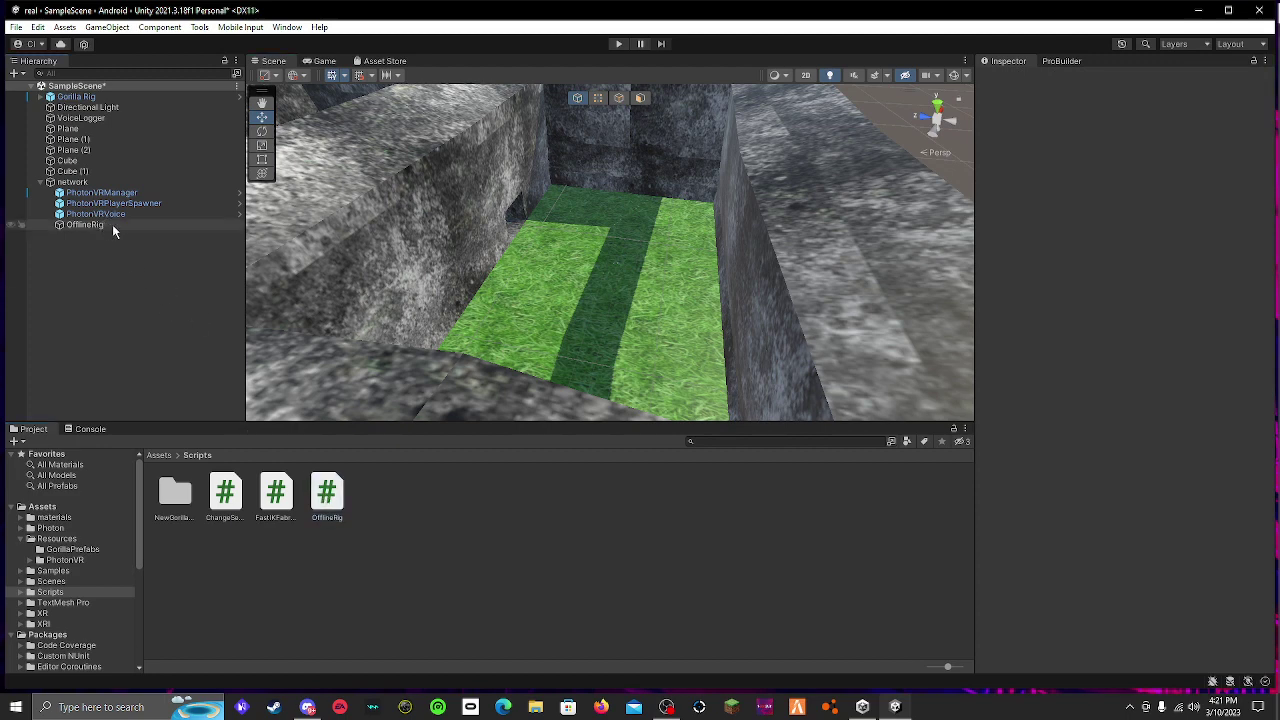
# Verify OfflineRig carries its script, then create a new top-level empty GameObject
pyautogui.click(112, 224)
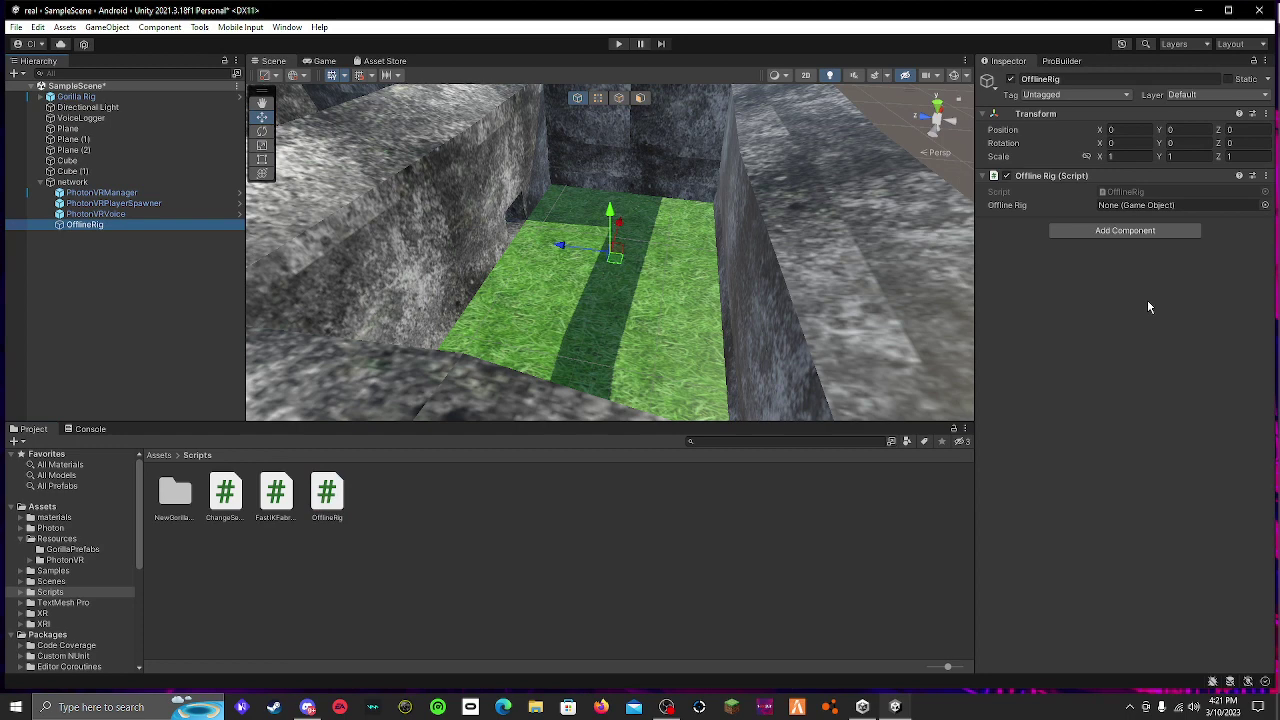
pyautogui.rightClick(134, 314)
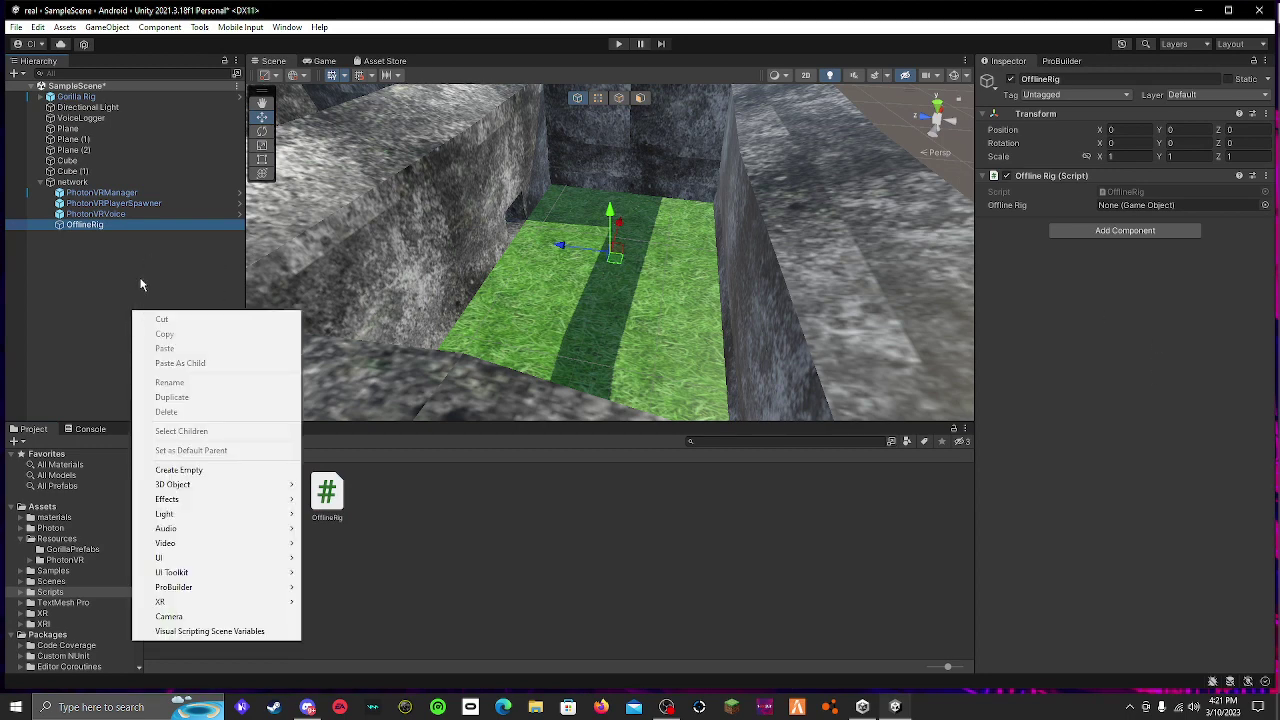
pyautogui.click(141, 285)
pyautogui.rightClick(93, 259)
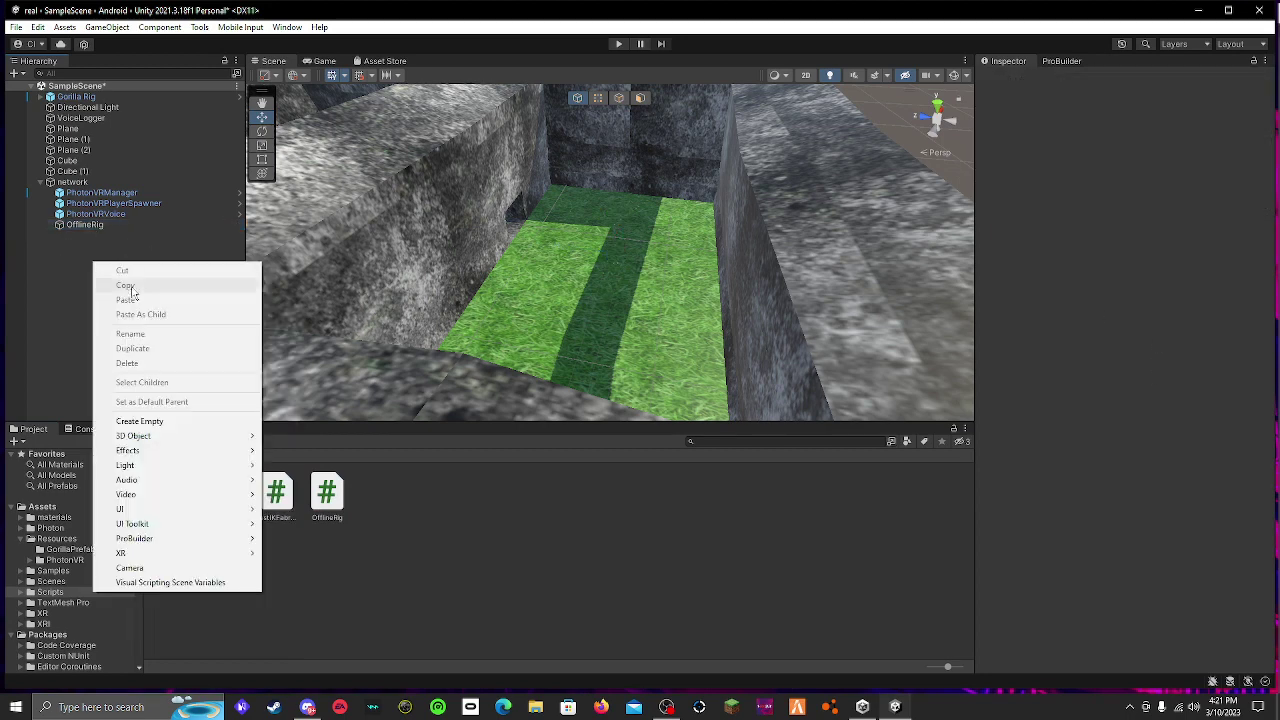
pyautogui.click(160, 420)
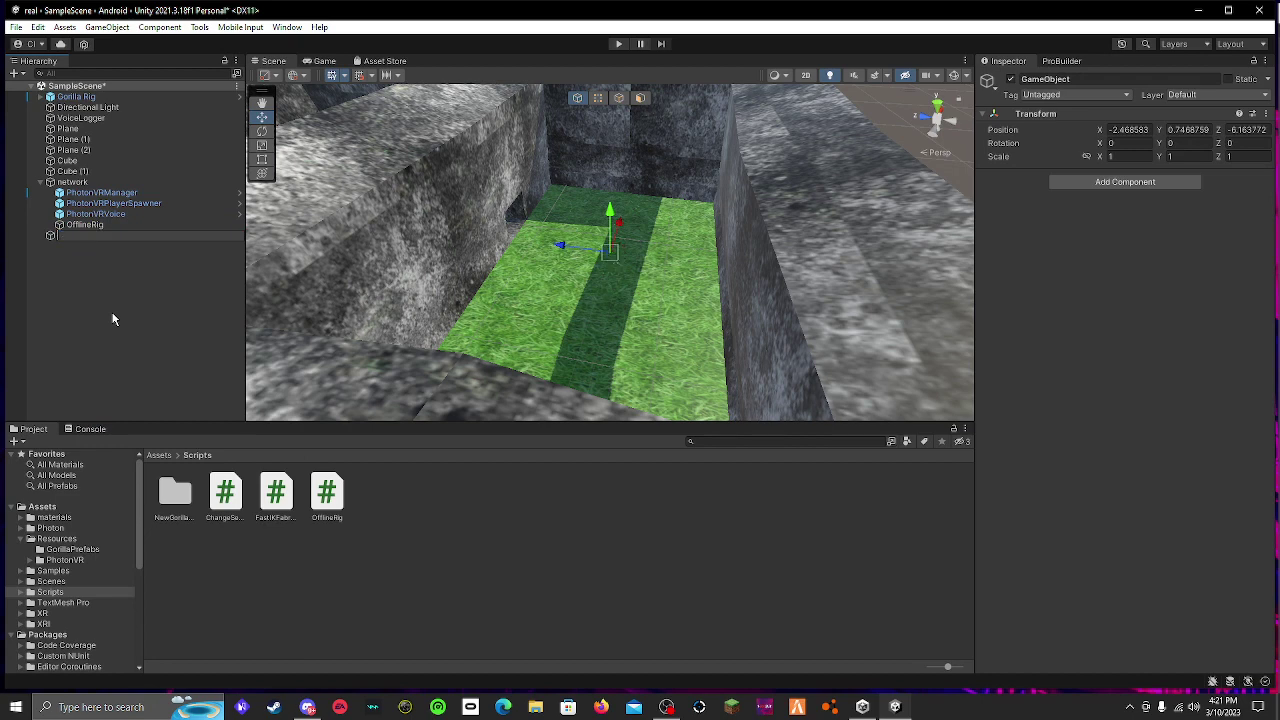
# Name the new object 'Rig' and browse to Assets > Resources > PhotonVR
pyautogui.write('Rig')
pyautogui.click(230, 246)
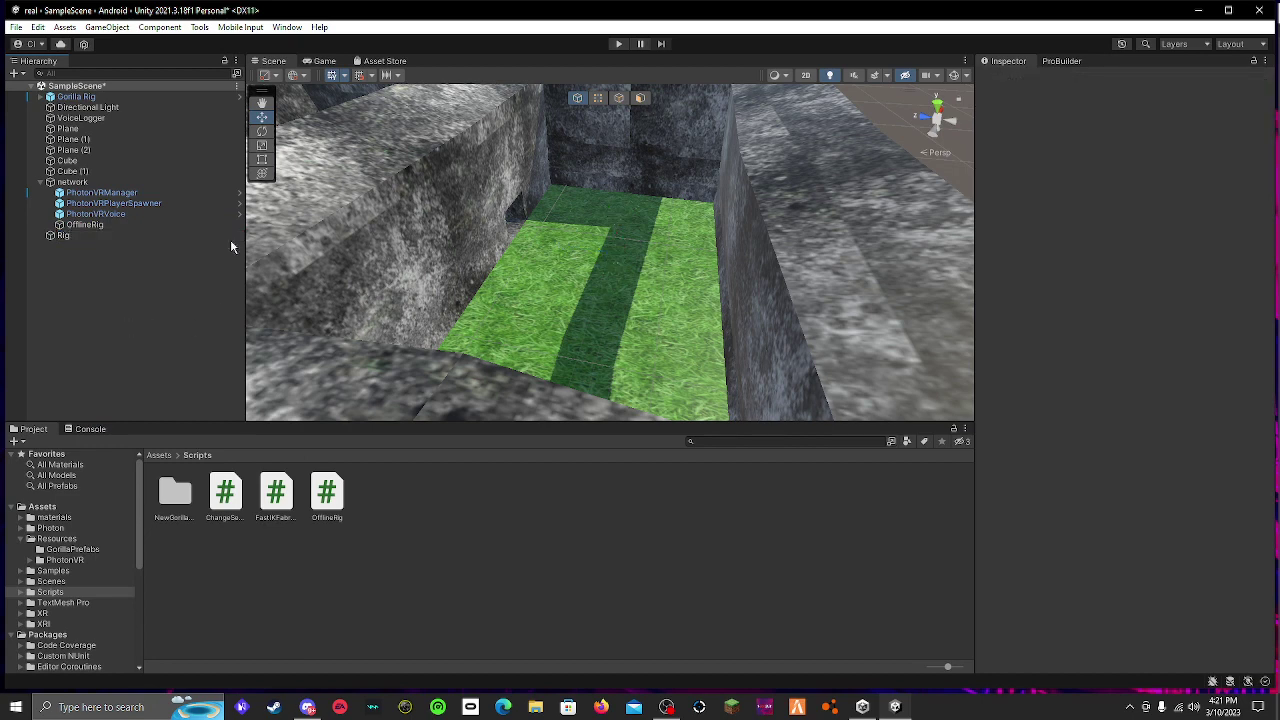
pyautogui.click(84, 503)
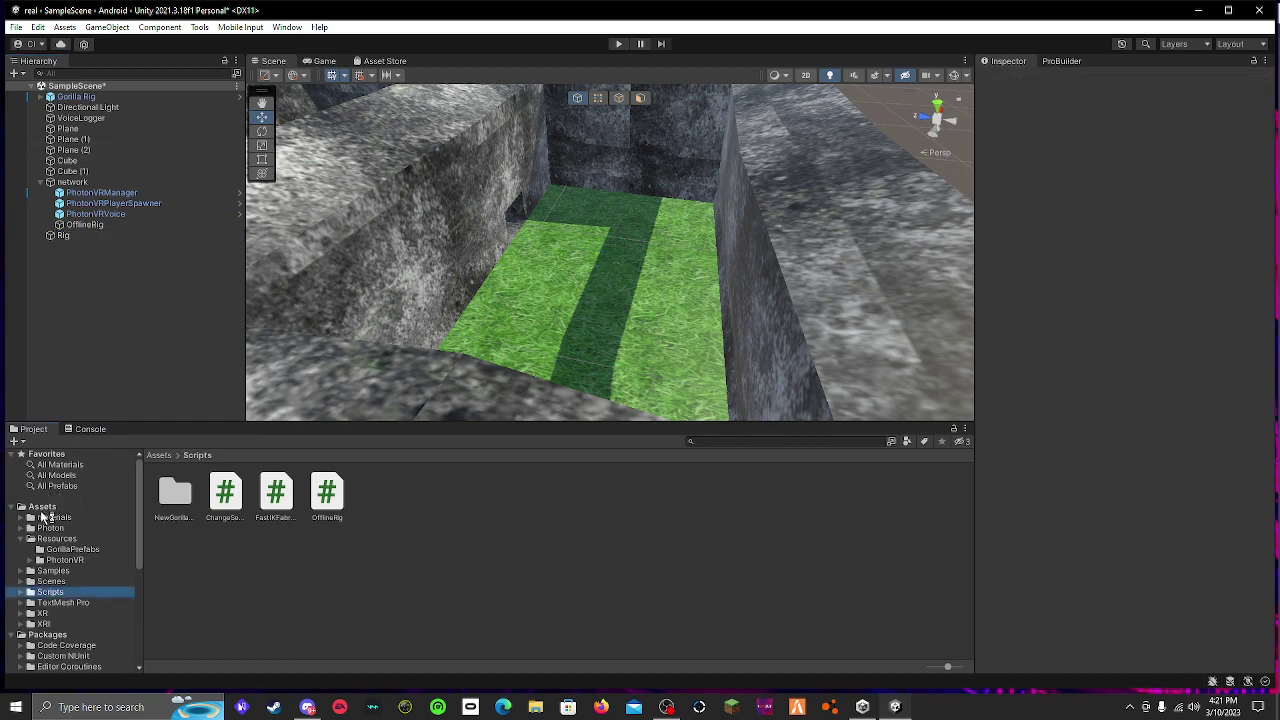
pyautogui.click(58, 509)
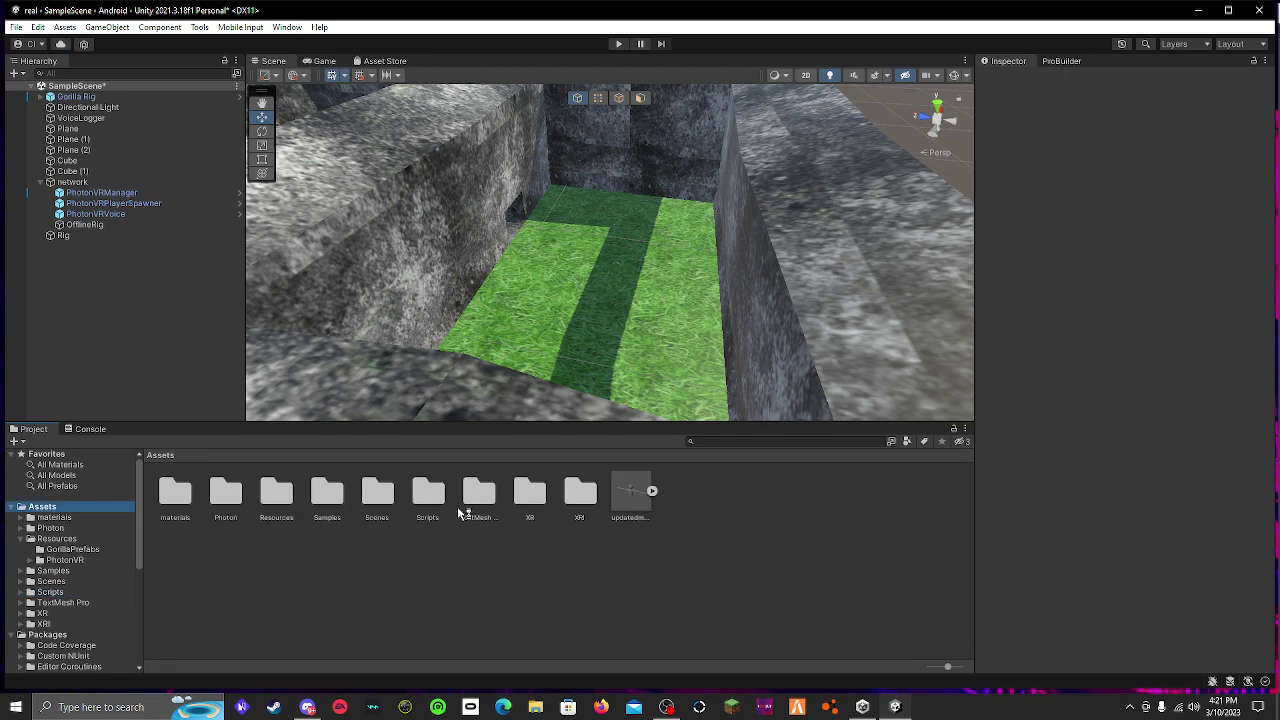
pyautogui.doubleClick(276, 500)
pyautogui.doubleClick(226, 495)
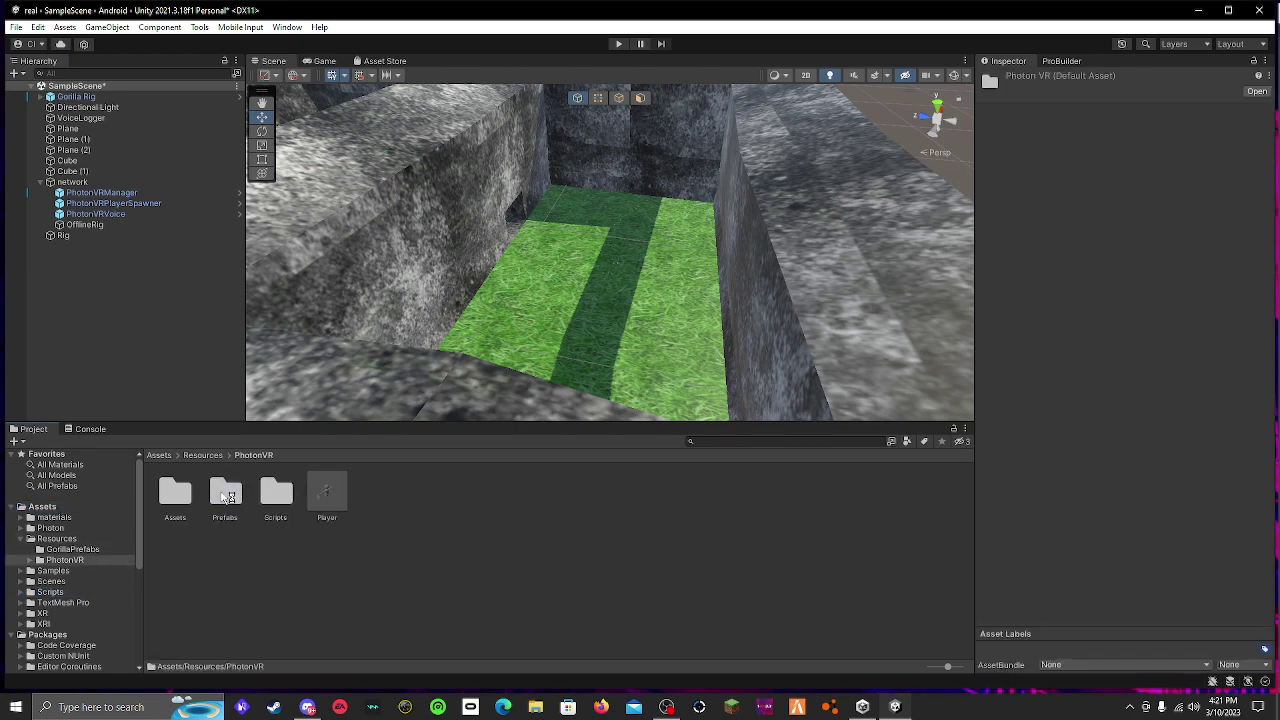
# Open the Player prefab and copy its updatedmodel player model
pyautogui.doubleClick(327, 493)
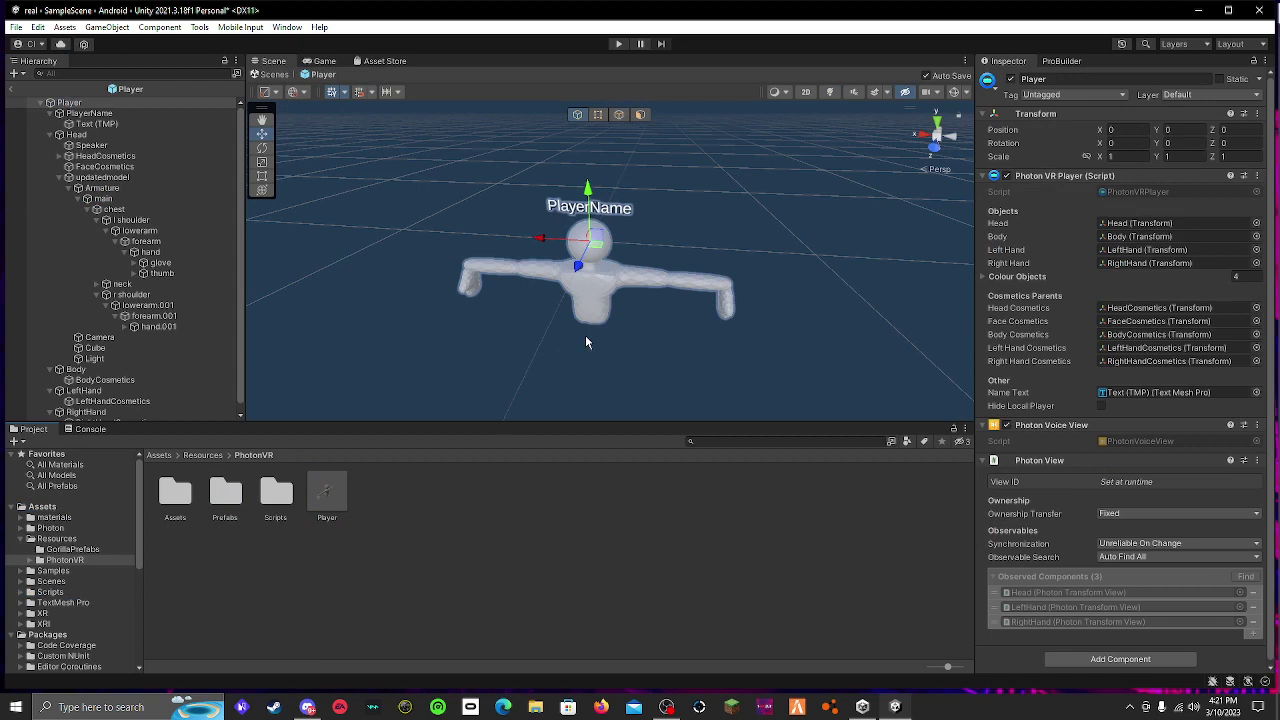
pyautogui.click(102, 177)
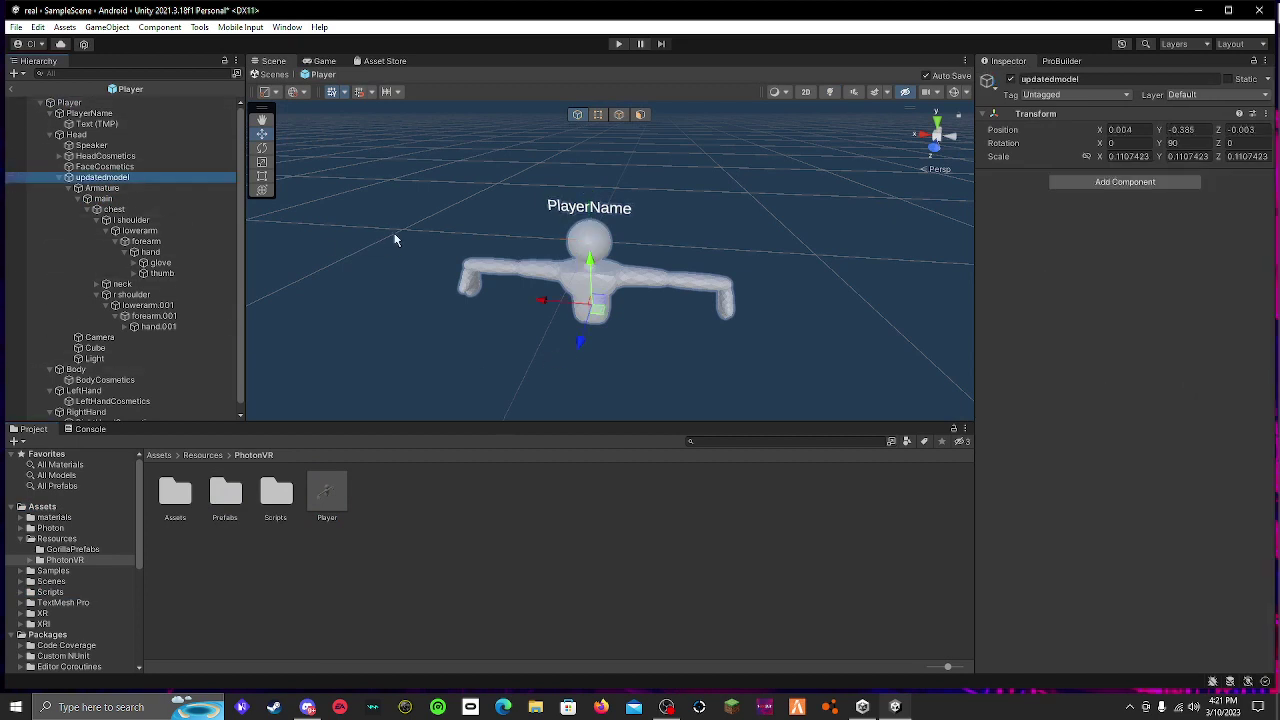
pyautogui.rightClick(101, 180)
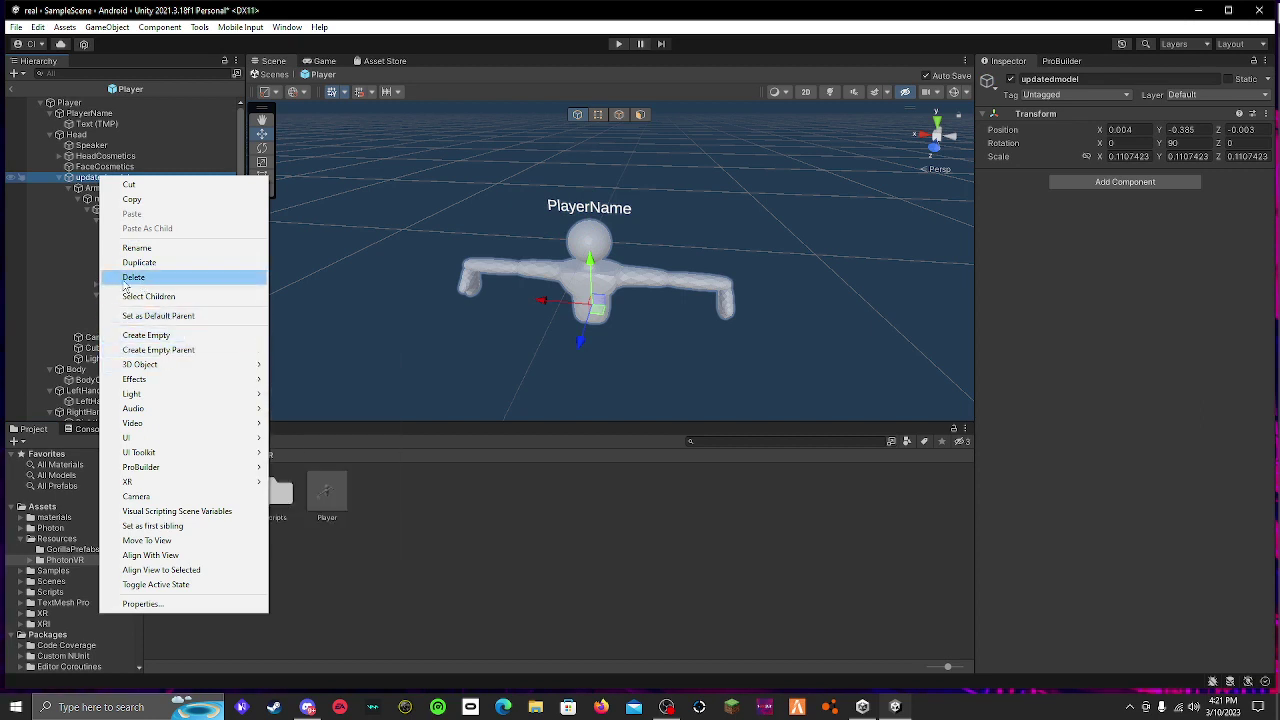
pyautogui.press('Escape')
pyautogui.click(93, 180)
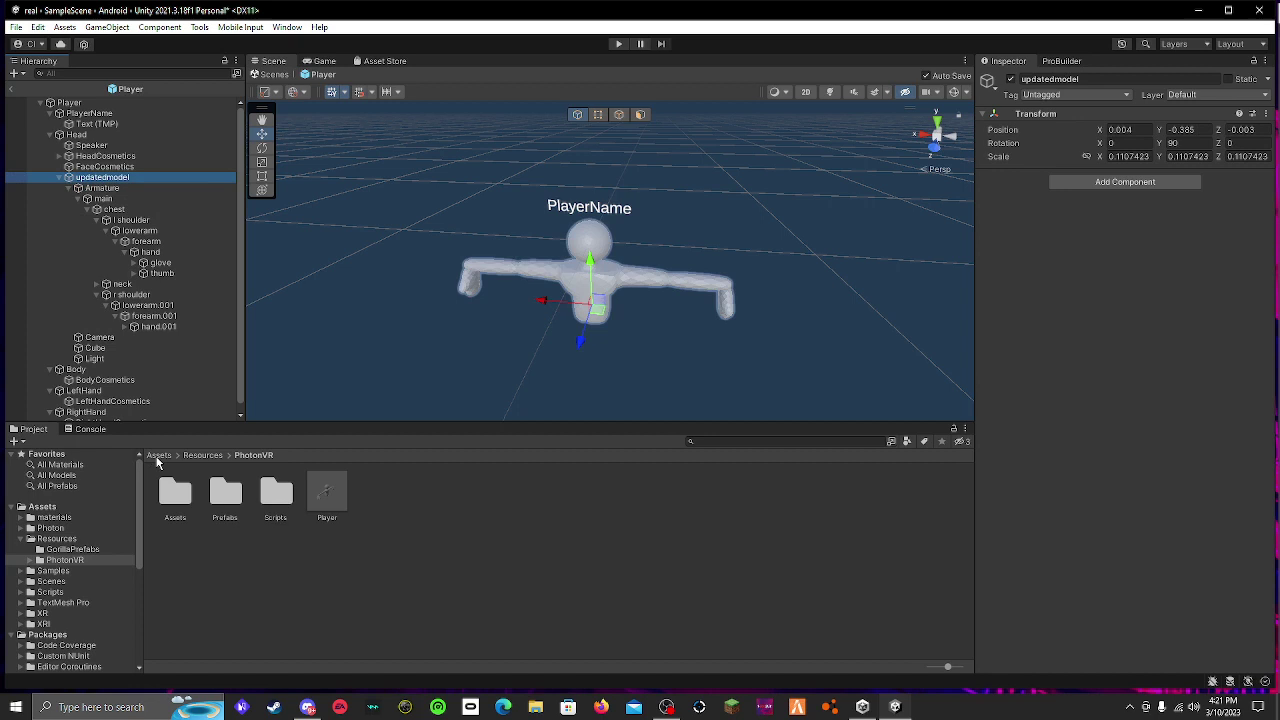
pyautogui.click(162, 456)
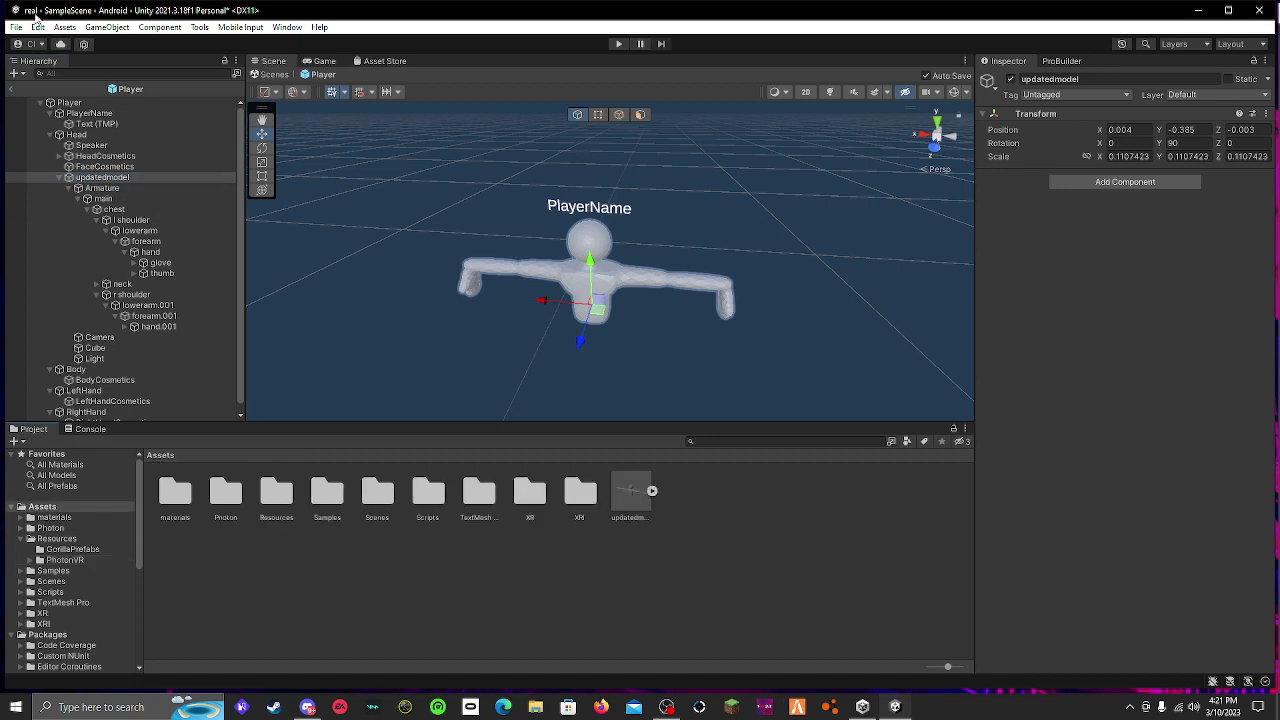
# Exit prefab mode and place updatedmodel at the top level of SampleScene
pyautogui.click(10, 89)
pyautogui.moveTo(33, 216); pyautogui.dragTo(77, 240)
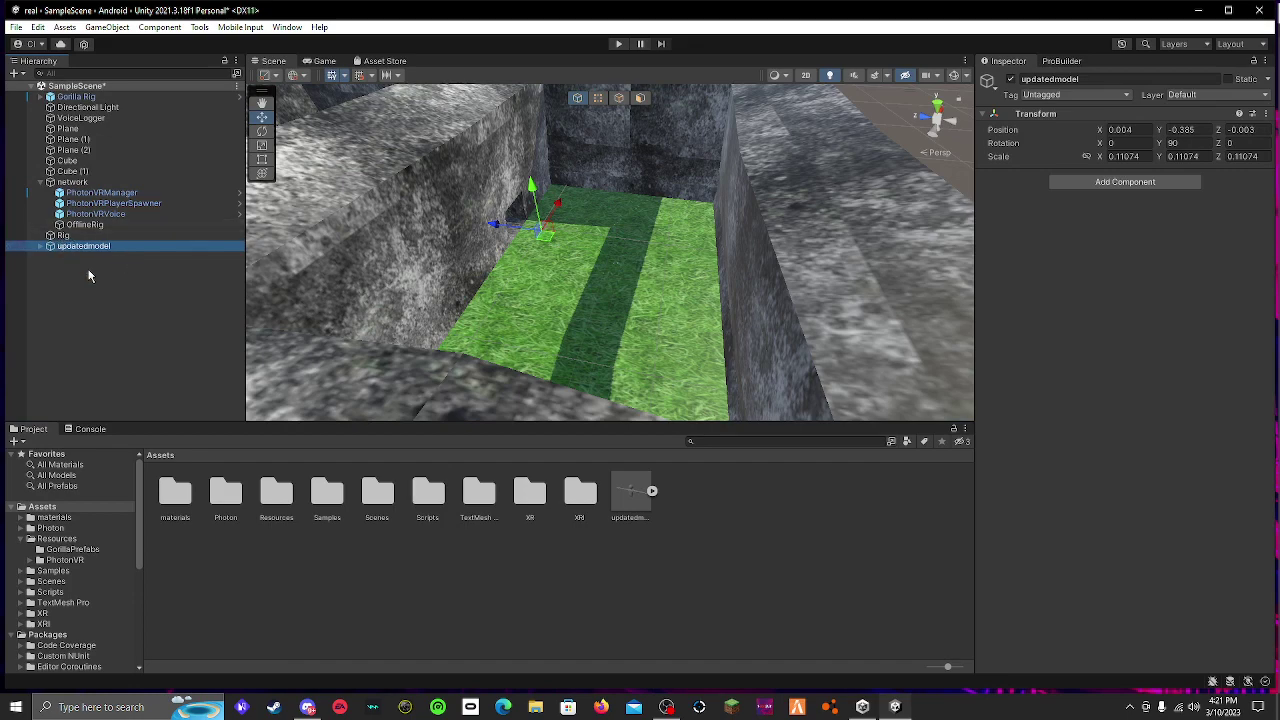
pyautogui.click(90, 278)
# Set OfflineRig's Offline Rig field to reference the Rig object
pyautogui.moveTo(560, 250); pyautogui.dragTo(585, 260, button='right')
pyautogui.click(84, 224)
pyautogui.press('f')
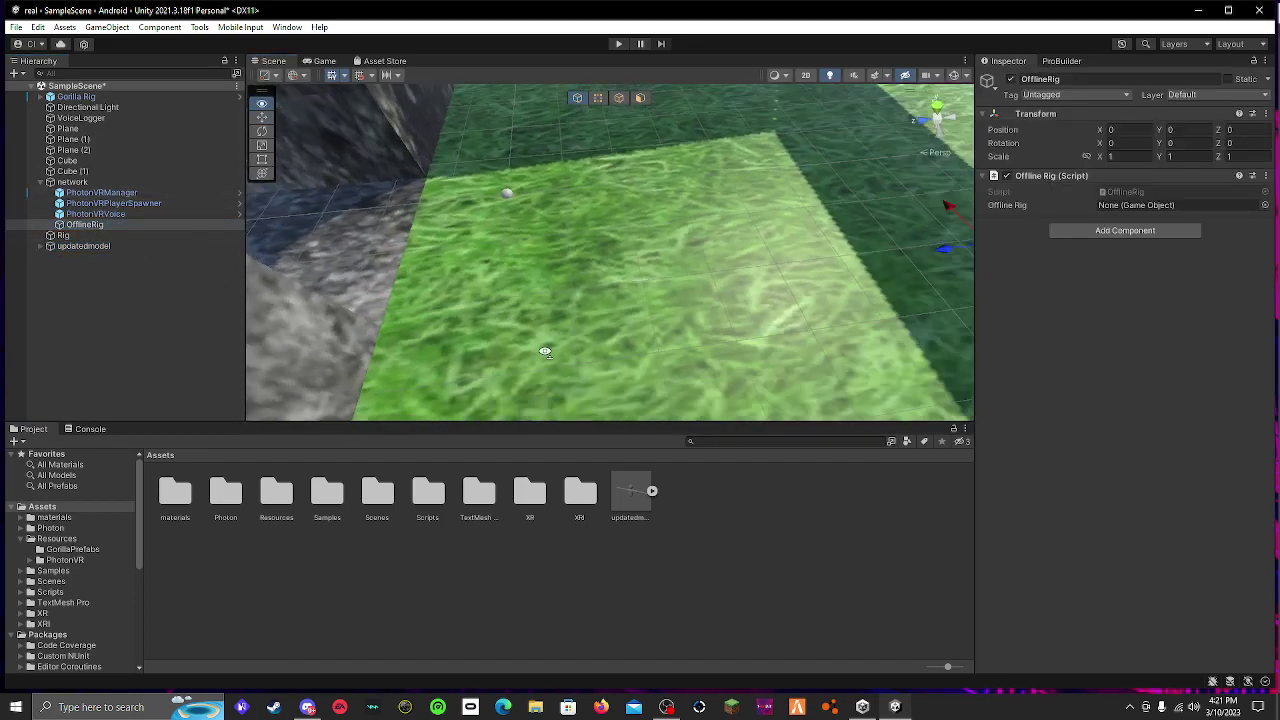
pyautogui.moveTo(705, 325); pyautogui.dragTo(700, 330, button='right')
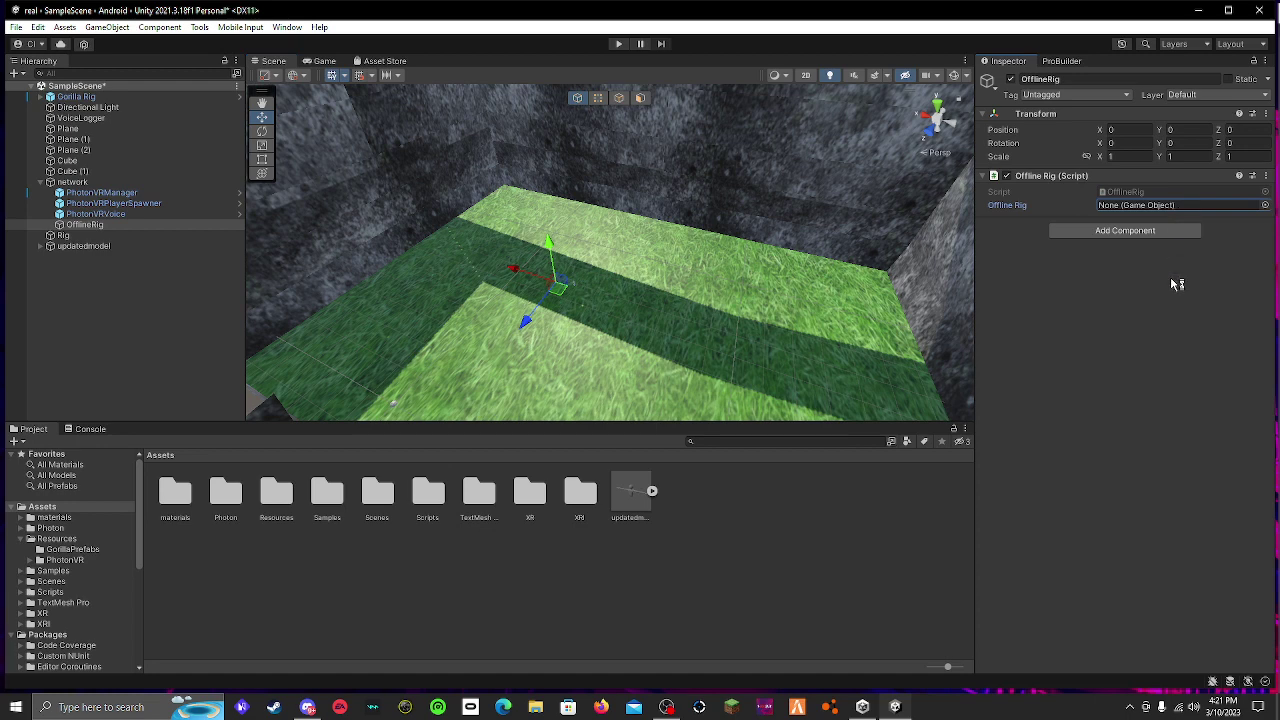
pyautogui.click(1266, 206)
pyautogui.write('rig')
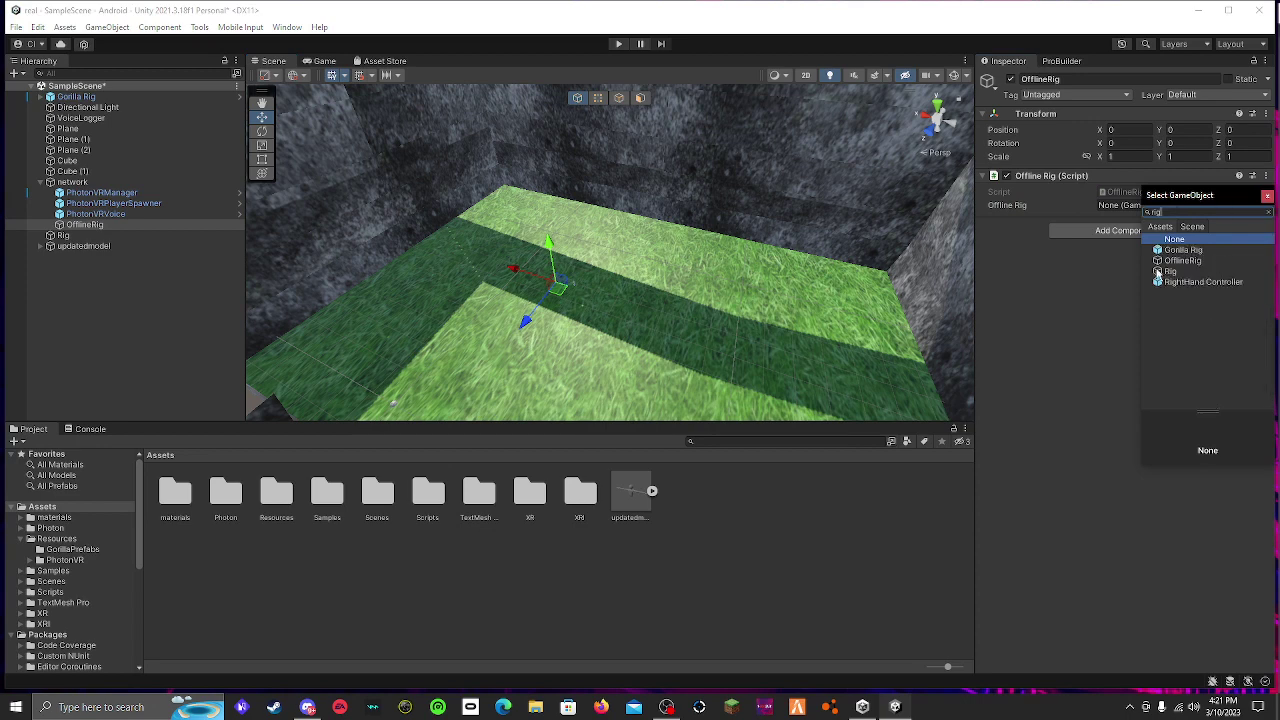
pyautogui.click(1165, 272)
pyautogui.press('Return')
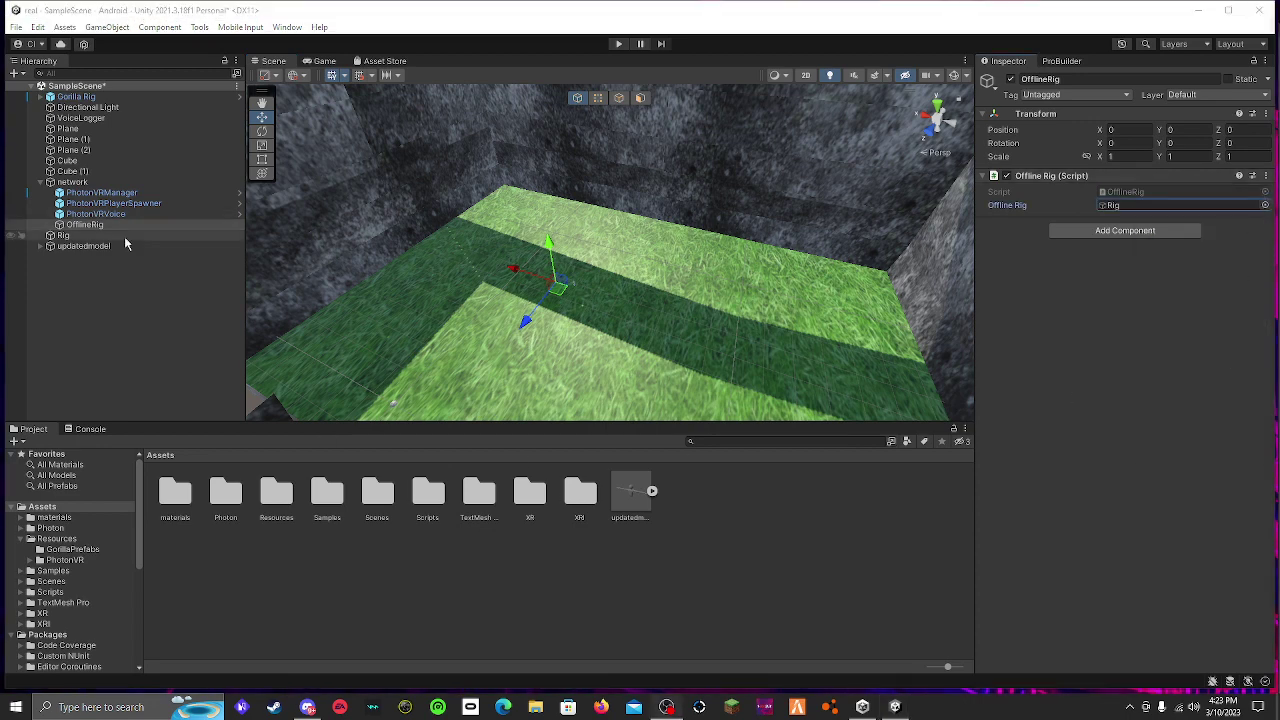
pyautogui.click(60, 236)
# Expand updatedmodel's Armature through chest, left shoulder, lowerarm and forearm to the hand bone
pyautogui.click(61, 247)
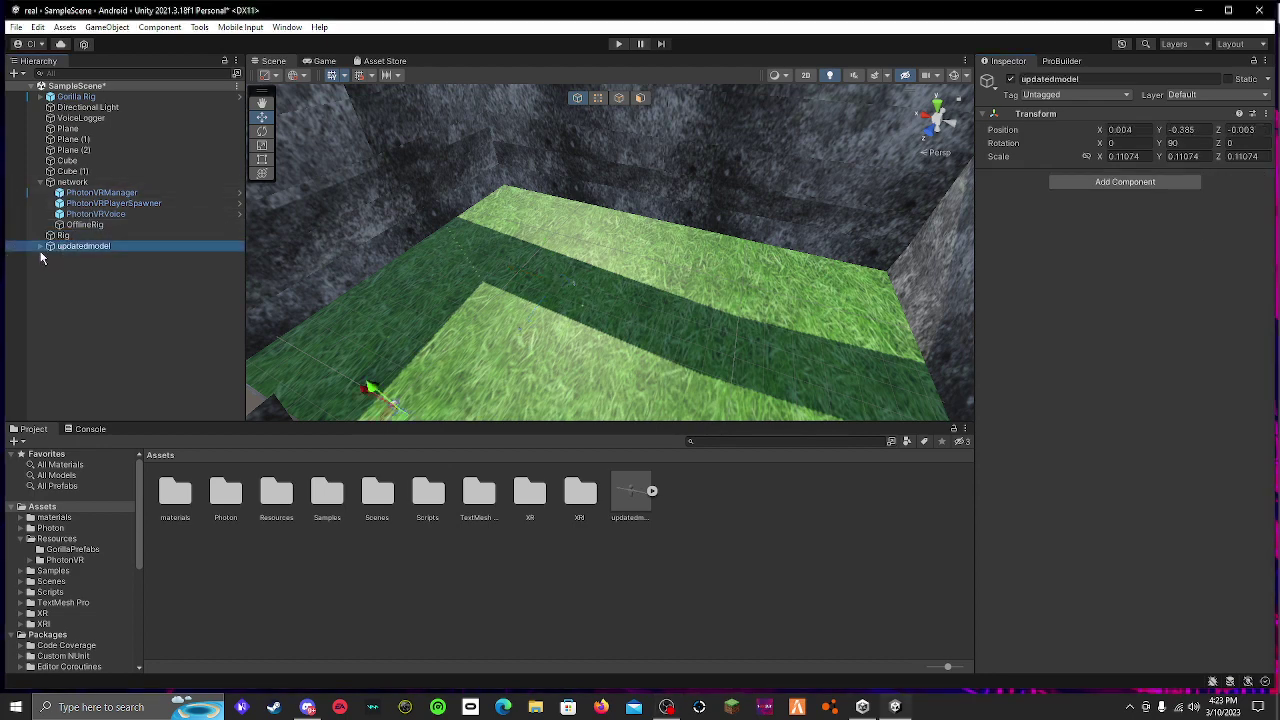
pyautogui.click(41, 247)
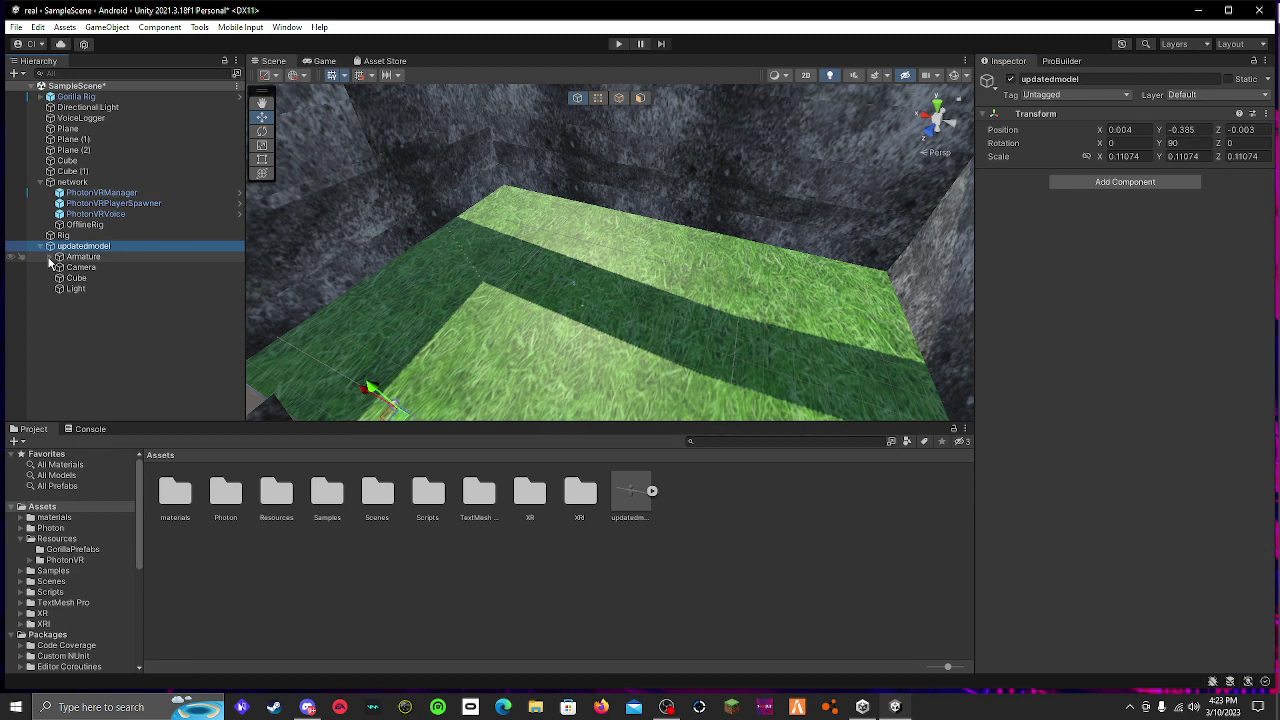
pyautogui.click(51, 257)
pyautogui.click(90, 278)
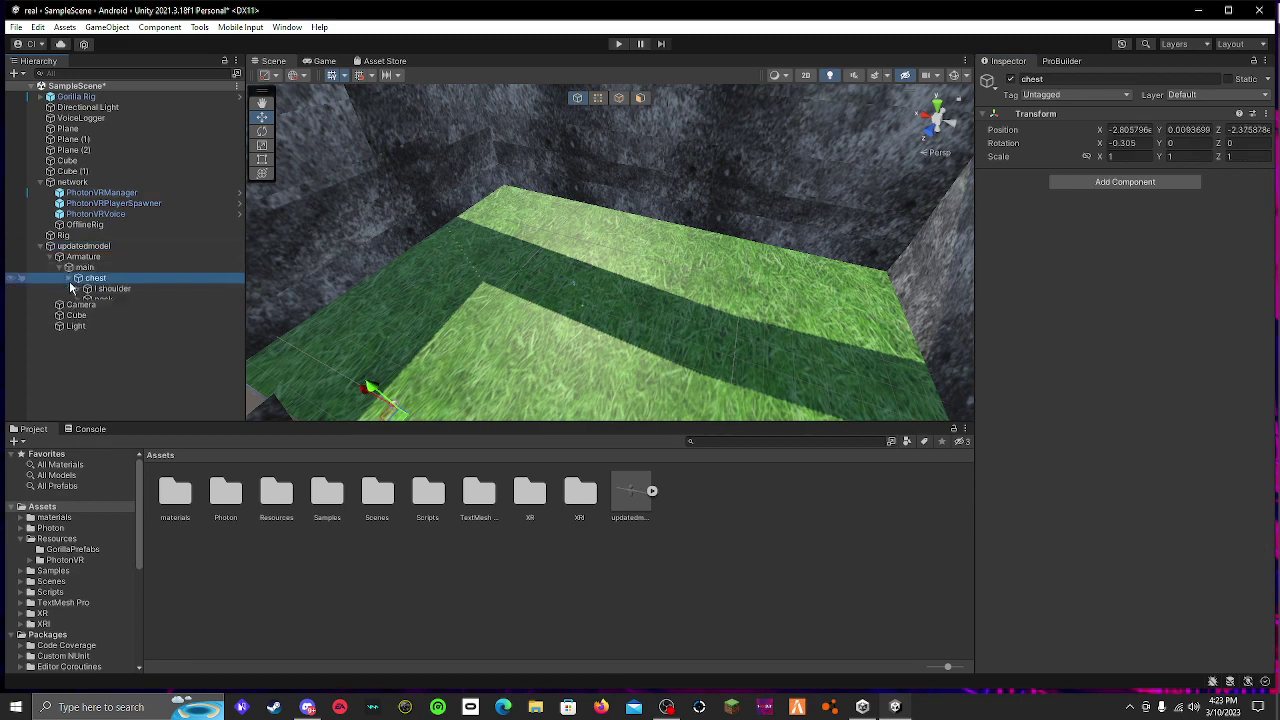
pyautogui.click(79, 289)
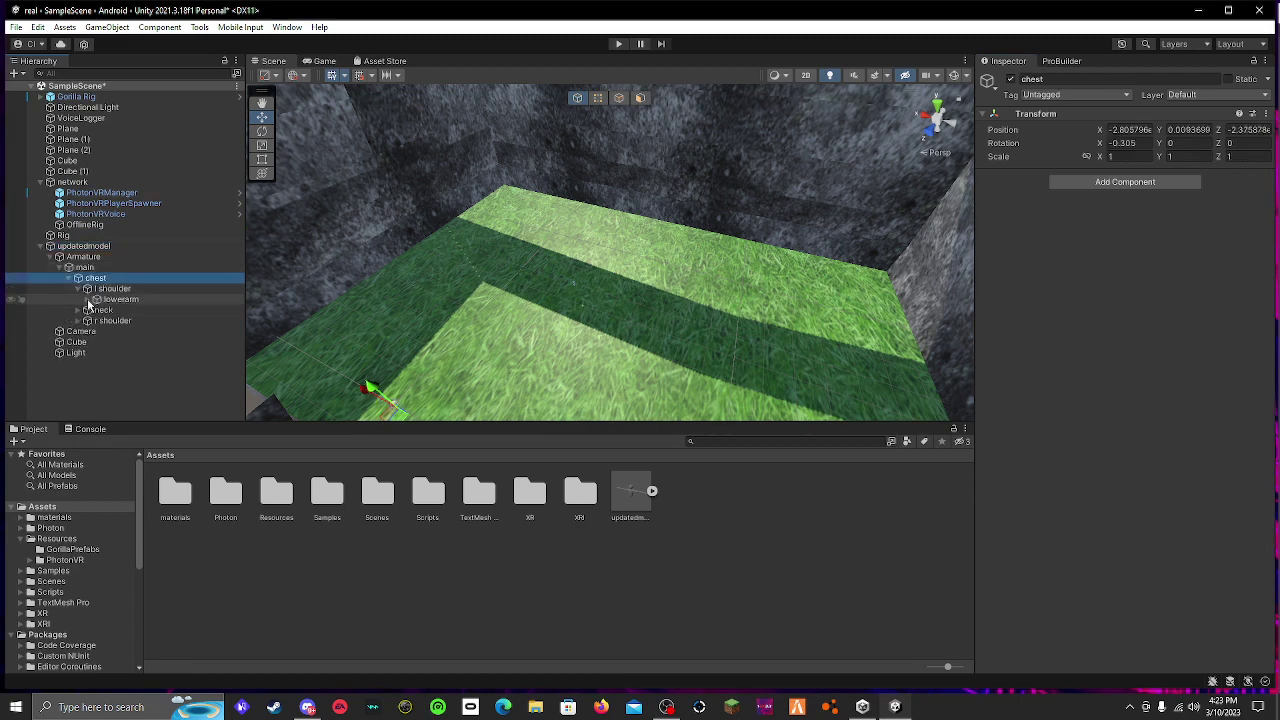
pyautogui.click(88, 299)
pyautogui.click(128, 320)
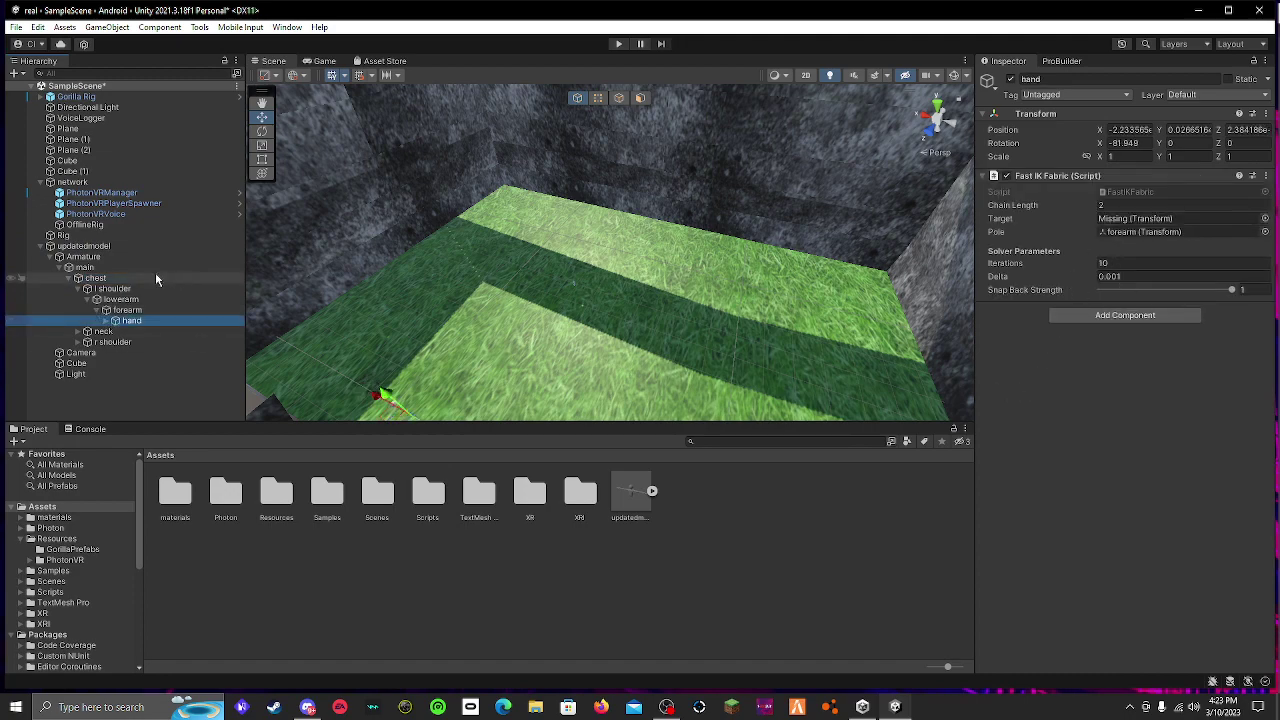
# Reselect updatedmodel and frame the Scene view on the whole walled floor
pyautogui.click(100, 249)
pyautogui.moveTo(583, 349)
pyautogui.mouseDown(button='right')
pyautogui.moveTo(211, 171)
pyautogui.moveTo(300, 223)
pyautogui.moveTo(348, 283)
pyautogui.mouseUp(button='right')
pyautogui.press('s')
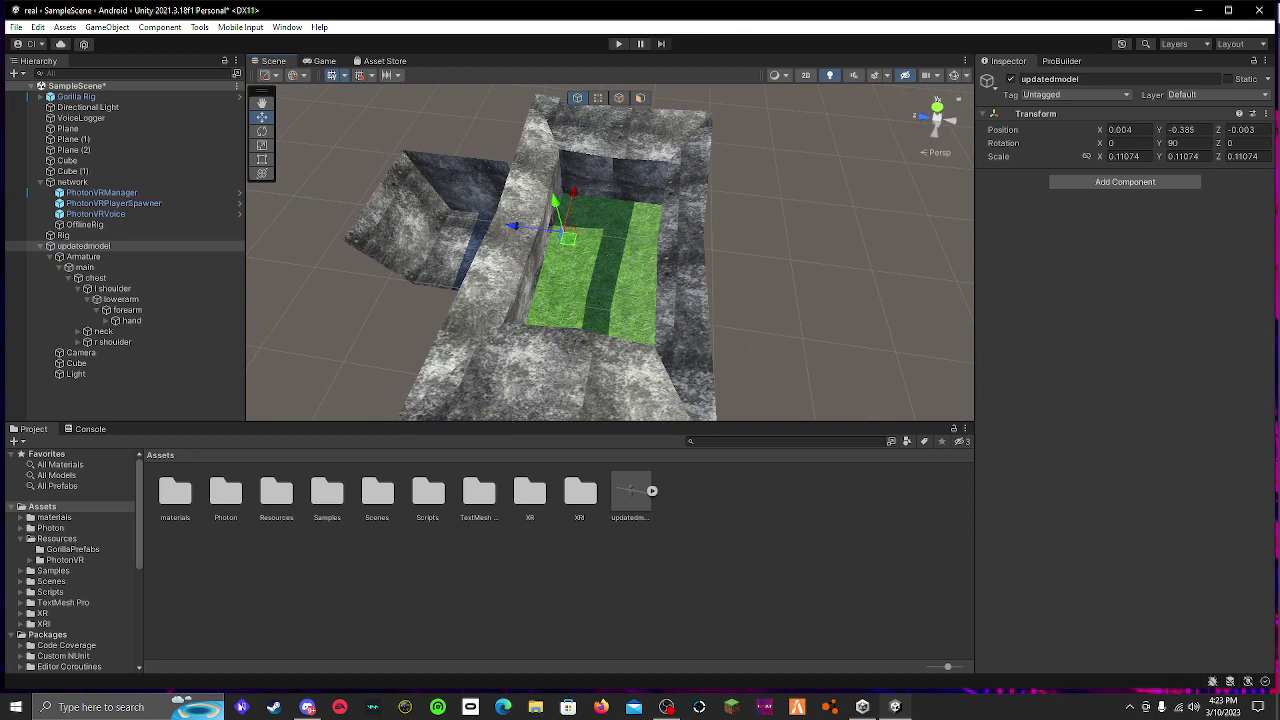
pyautogui.moveTo(645, 318); pyautogui.dragTo(638, 334, button='right')
pyautogui.press('w')
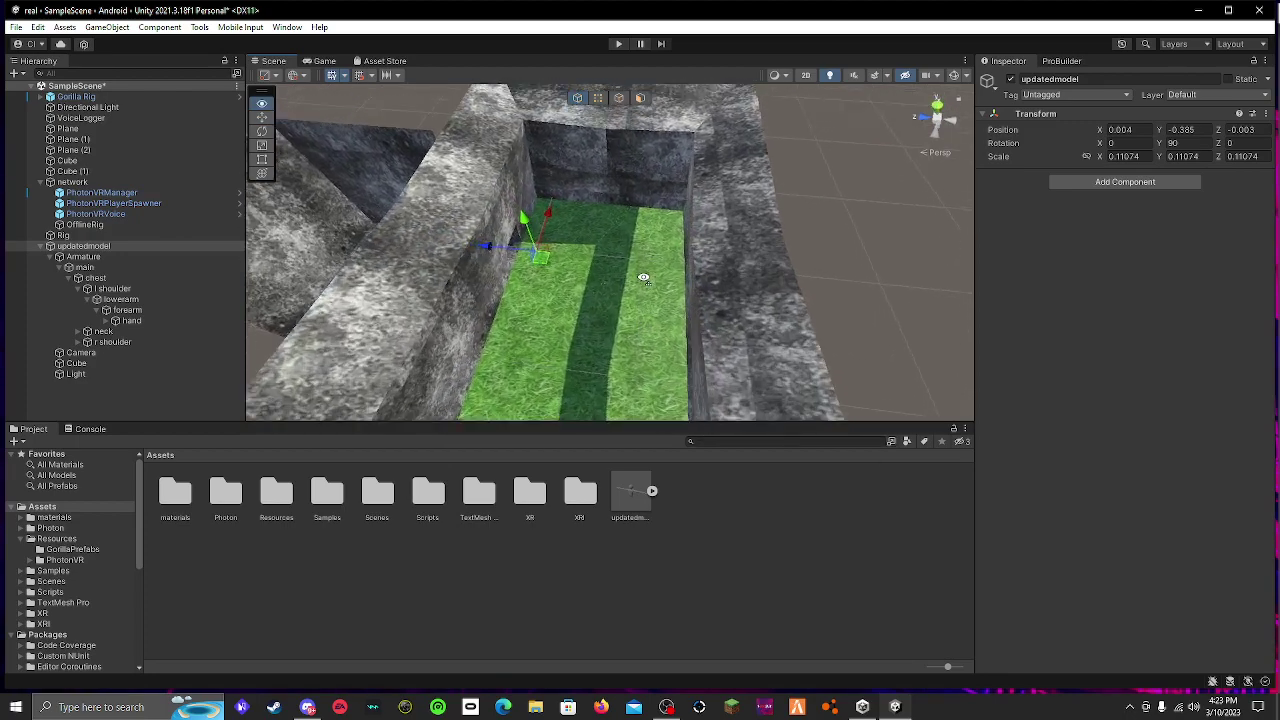
pyautogui.moveTo(638, 334)
pyautogui.mouseDown(button='right')
pyautogui.moveTo(434, 185)
pyautogui.moveTo(870, 248)
pyautogui.mouseUp(button='right')
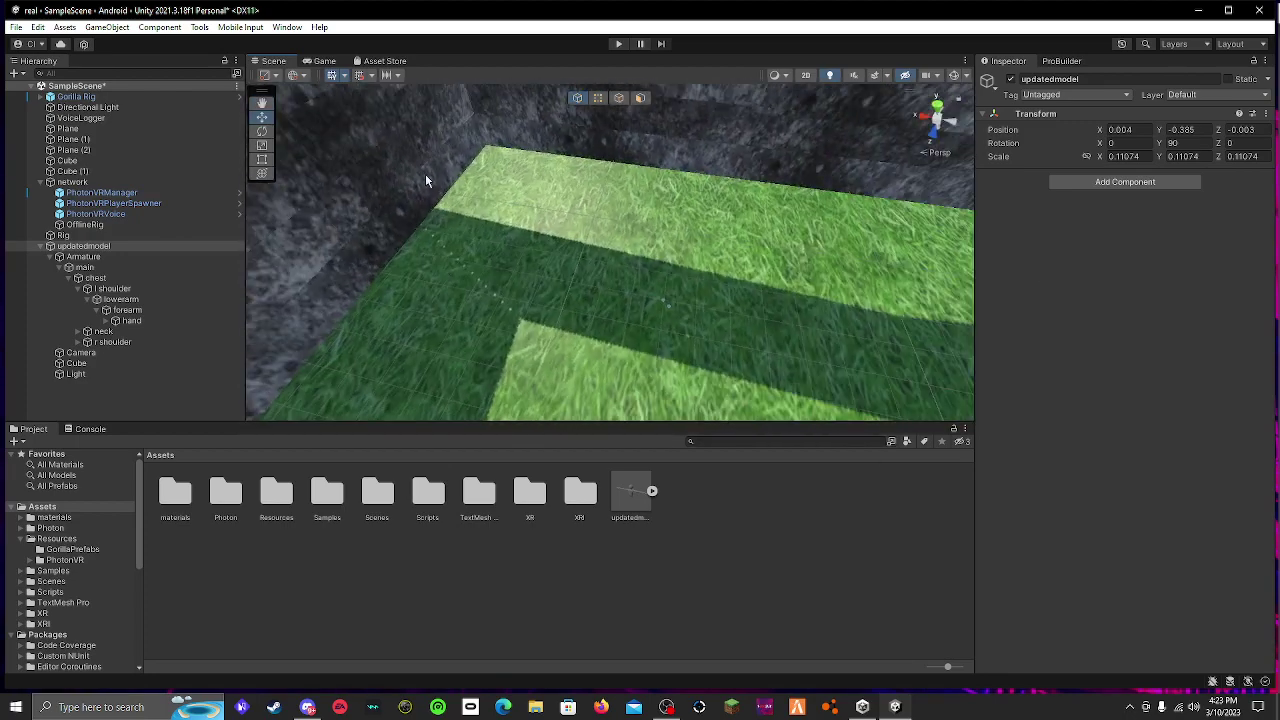
pyautogui.click(63, 235)
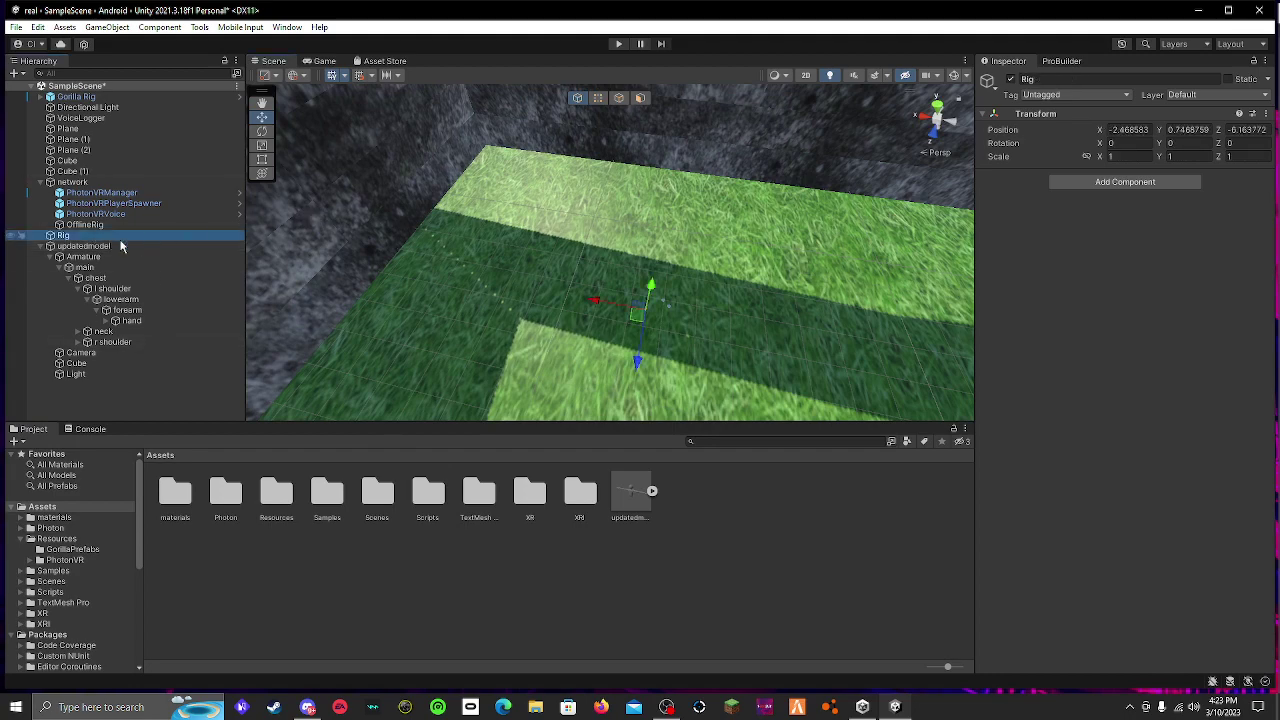
pyautogui.press('f')
pyautogui.moveTo(721, 212); pyautogui.dragTo(700, 215, button='right')
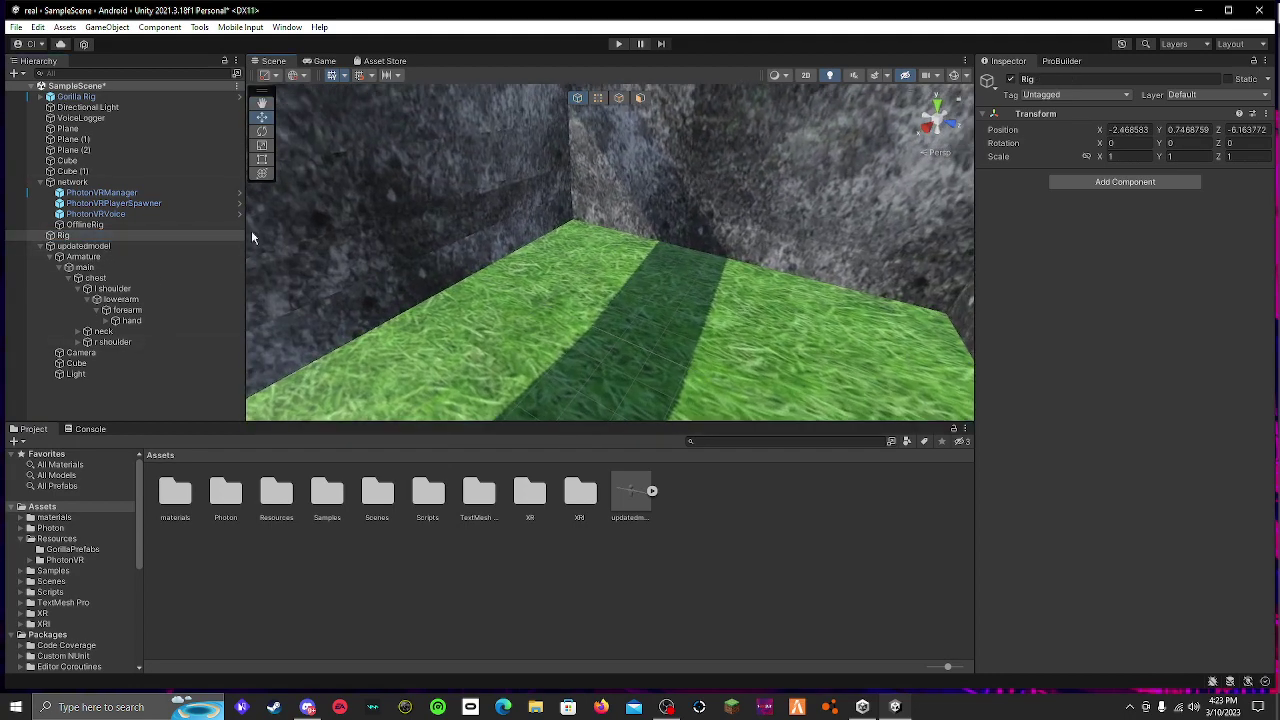
pyautogui.click(85, 224)
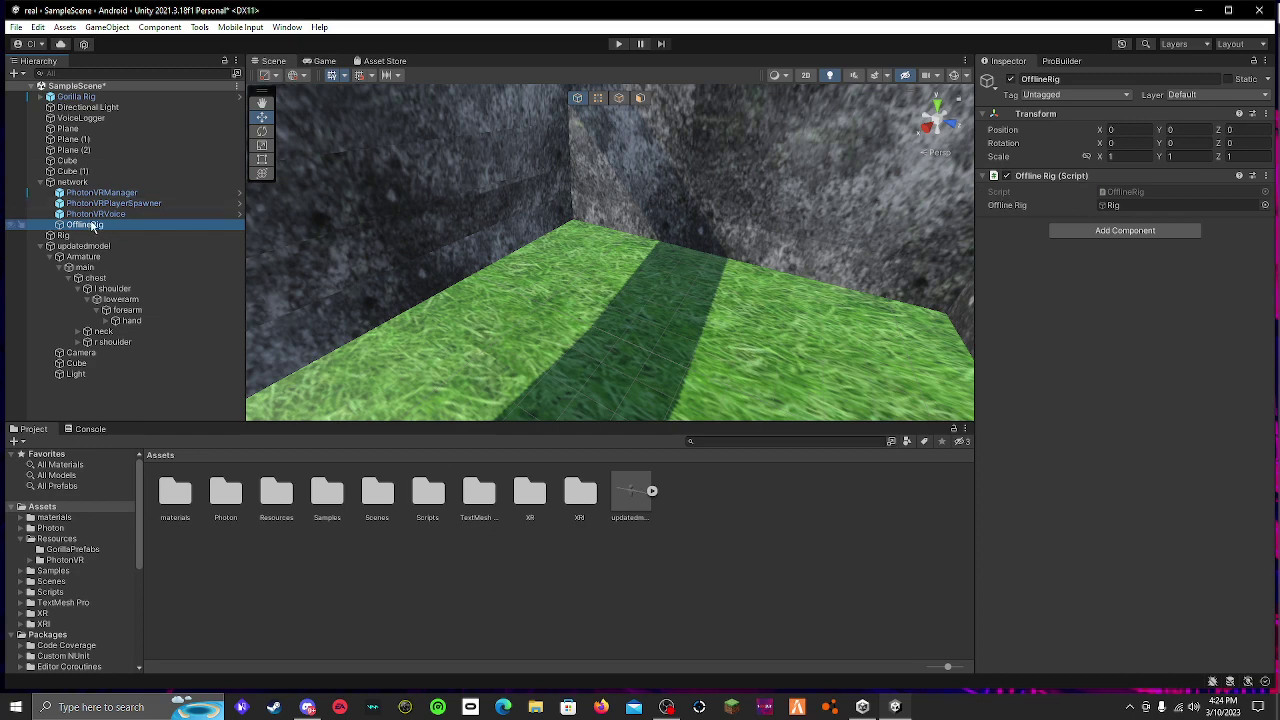
pyautogui.click(60, 236)
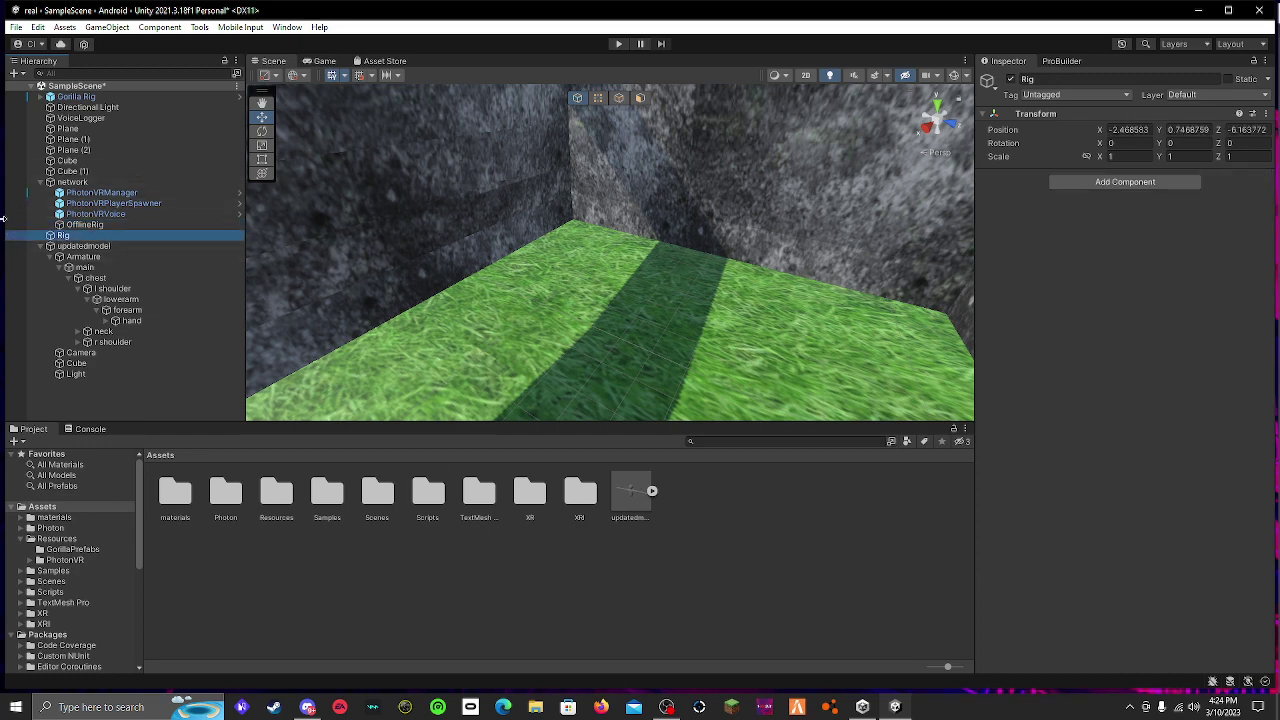